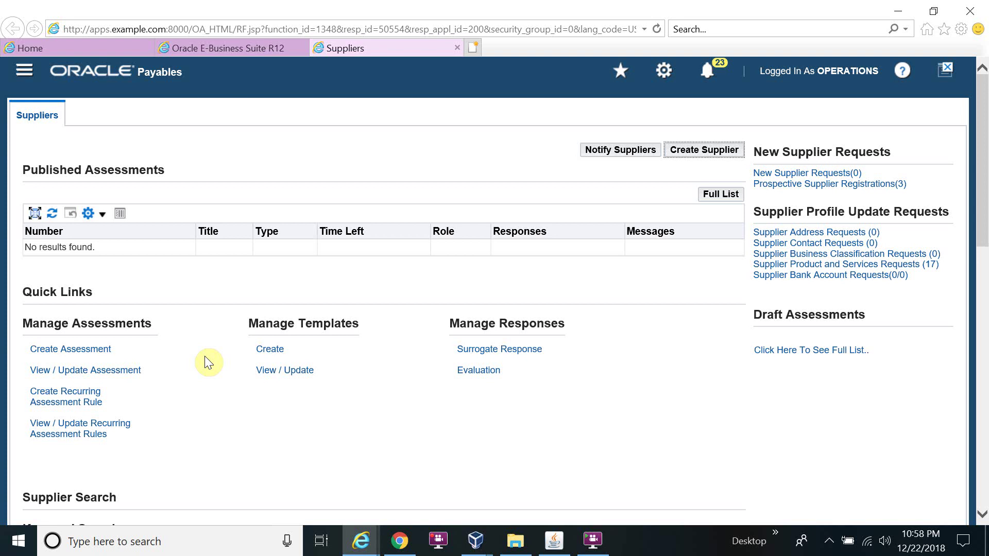
# - Try Create Supplier, go back, and close the Suppliers tab showing the Cannot Display Page error
pyautogui.moveTo(361, 540)
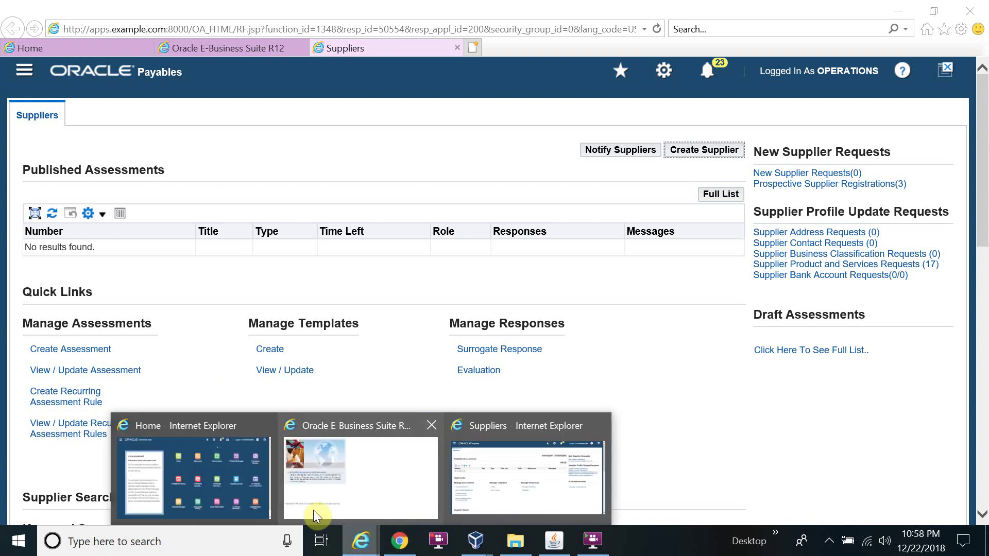
pyautogui.click(202, 468)
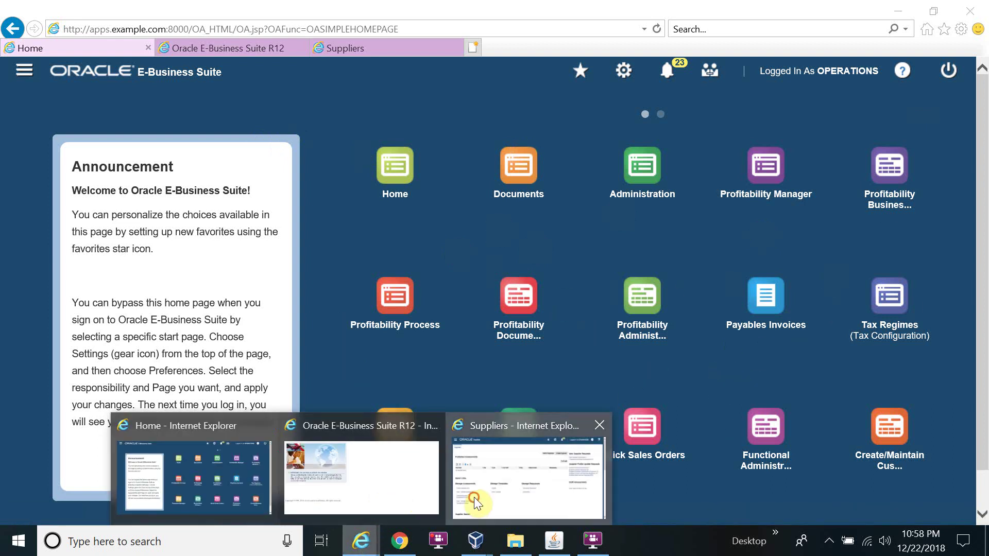
pyautogui.click(478, 504)
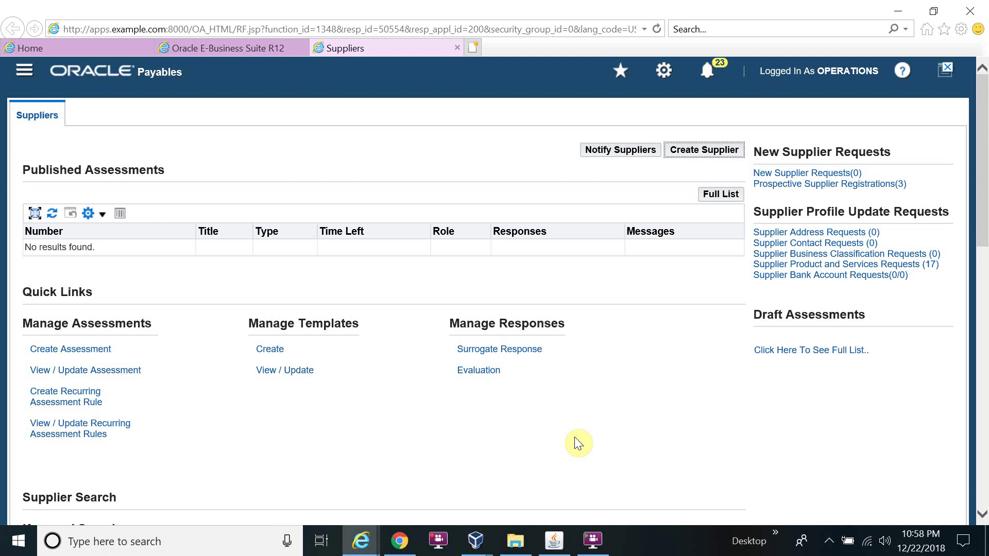
pyautogui.click(686, 150)
pyautogui.hotkey('alt', 'Left')
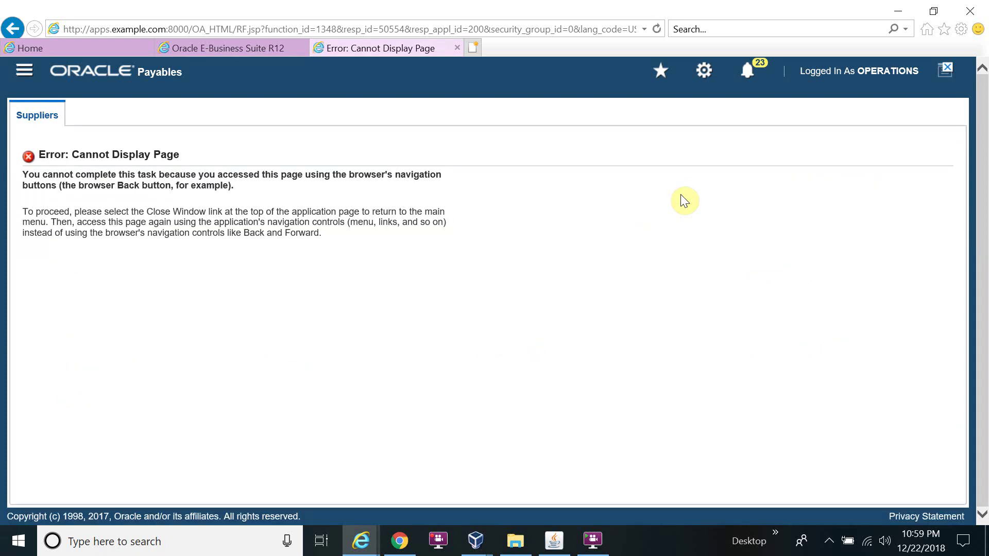
pyautogui.click(458, 48)
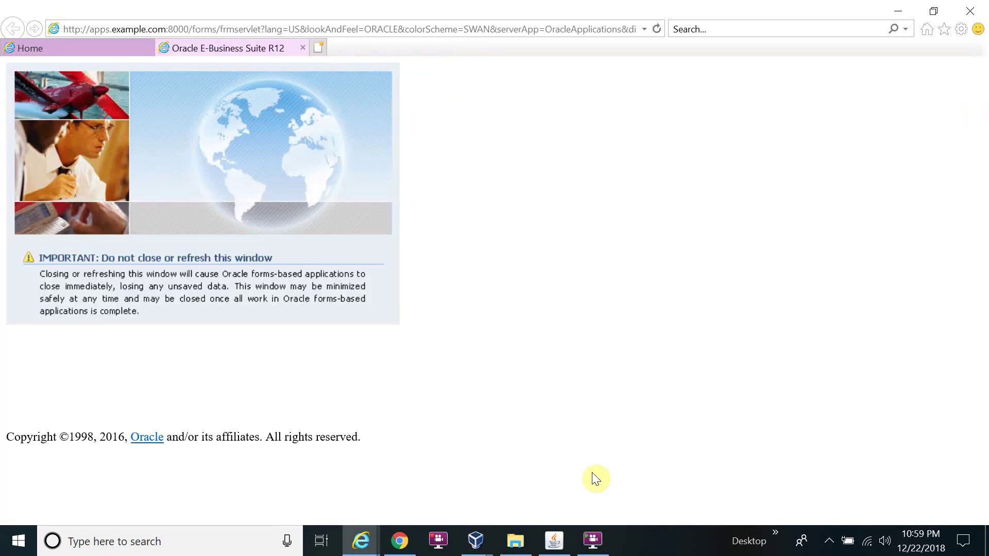
# - Launch Suppliers > Entry from the Payables navigator in the Oracle Applications window
pyautogui.click(562, 539)
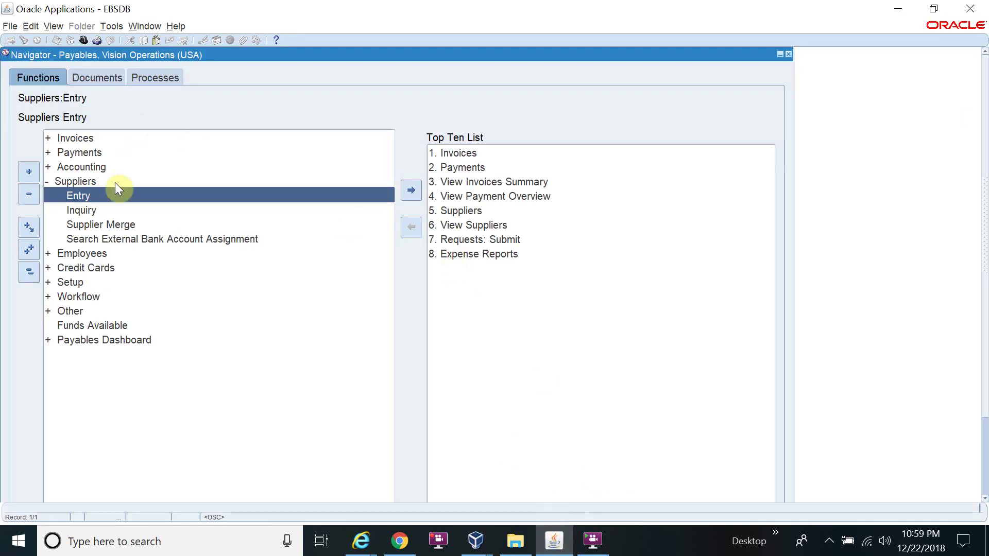
pyautogui.doubleClick(119, 196)
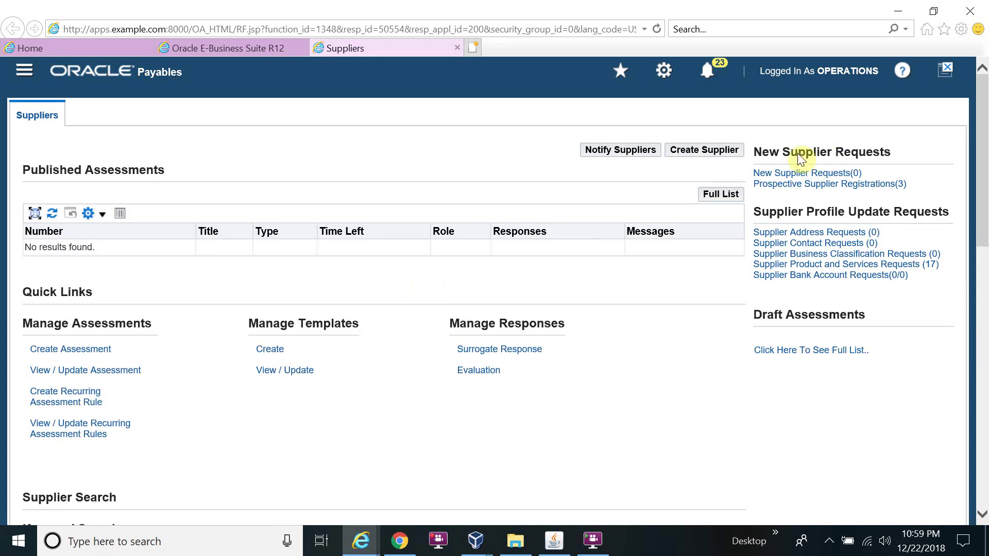
# - Start a new supplier with Supplier Type left as Standard supplier
pyautogui.click(708, 152)
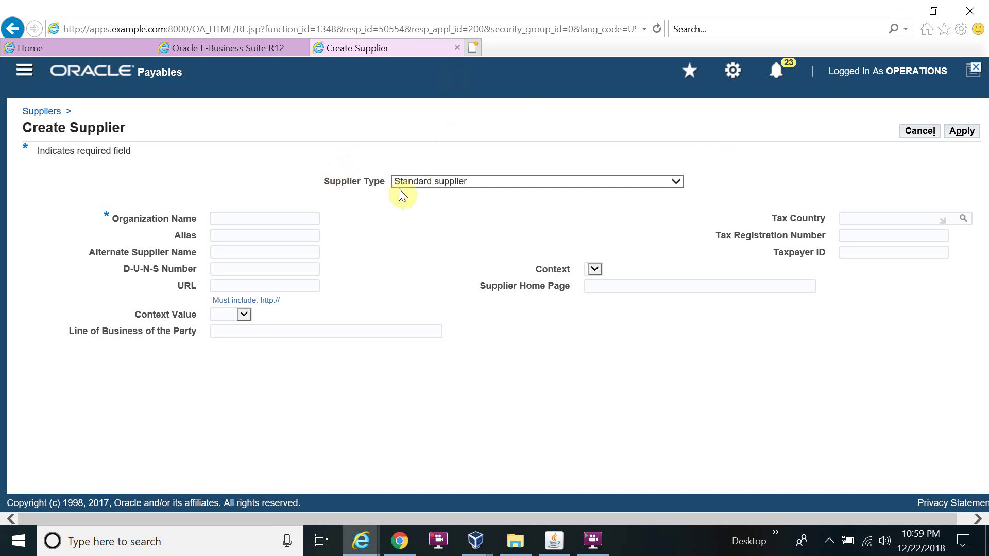
pyautogui.click(455, 183)
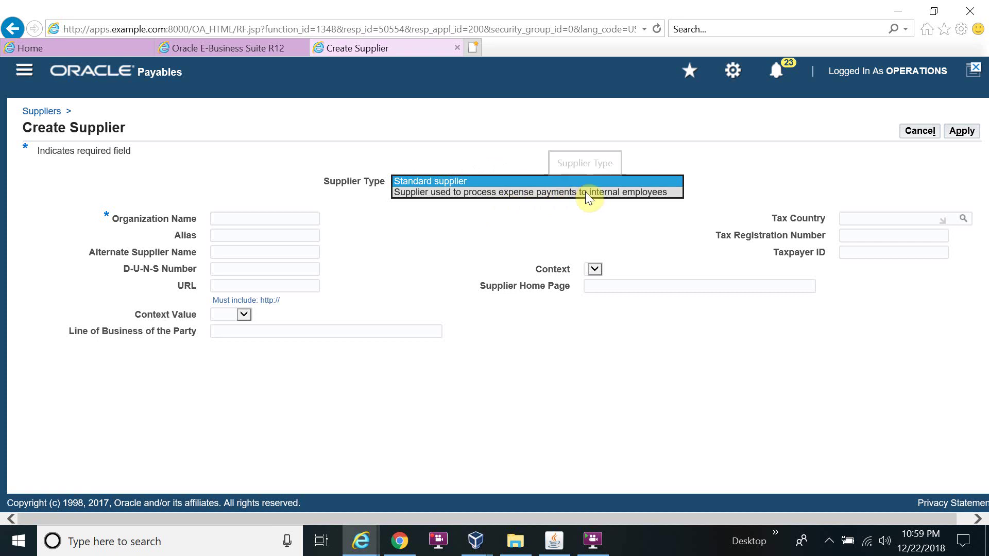
pyautogui.click(522, 220)
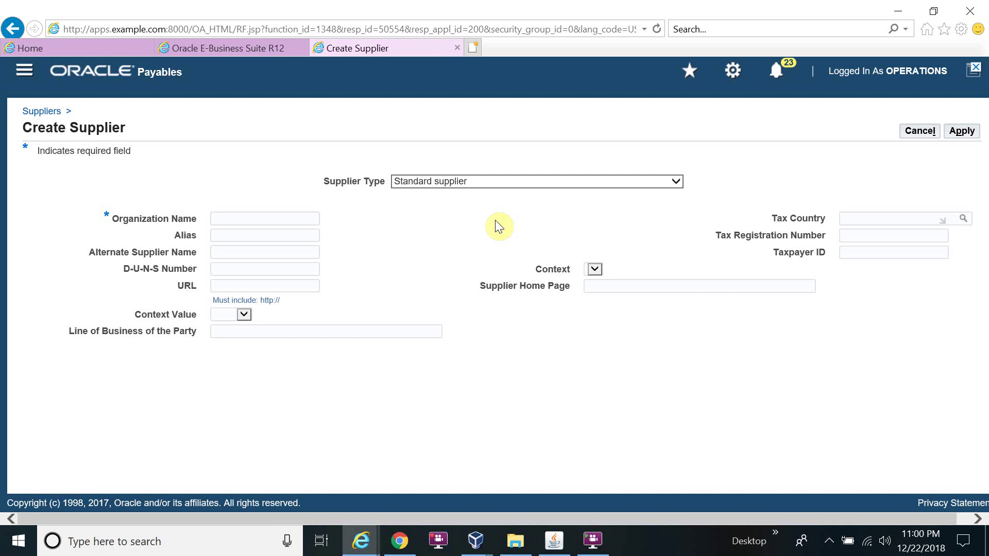
# - Enter organization name 'EBS Supplier' and tax registration number 12345678, then apply
pyautogui.click(225, 217)
pyautogui.write('EBS Supplier')
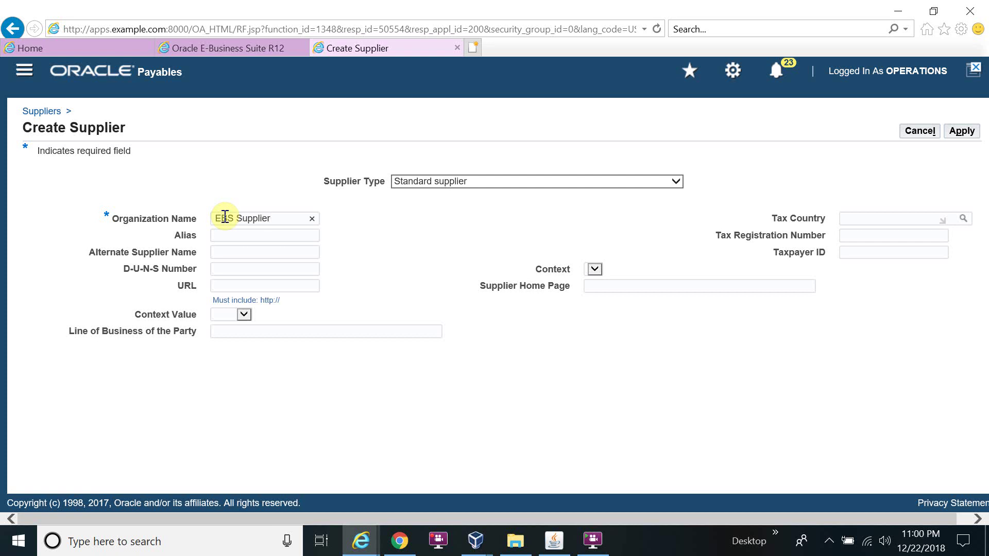
pyautogui.click(241, 250)
pyautogui.click(847, 236)
pyautogui.write('1234567')
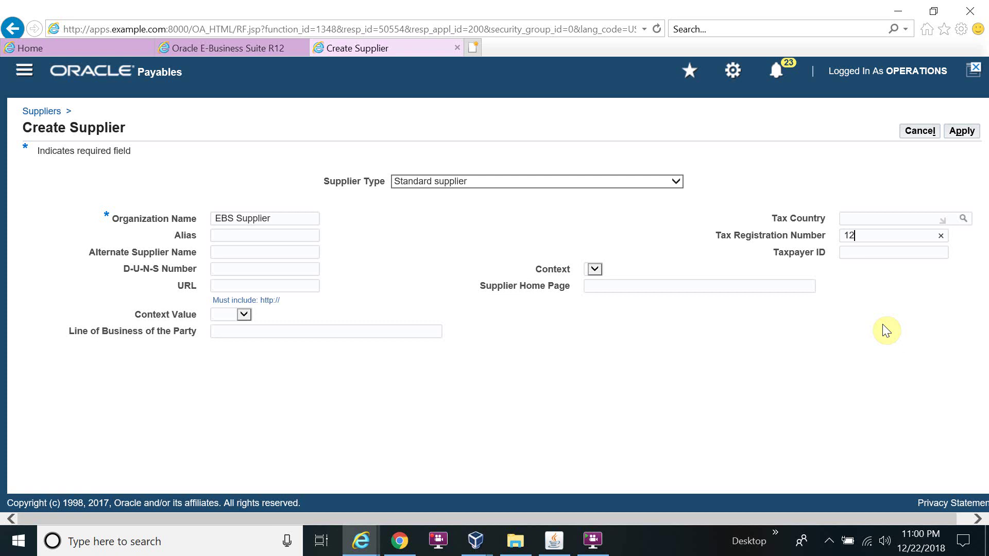
pyautogui.write('8')
pyautogui.click(961, 131)
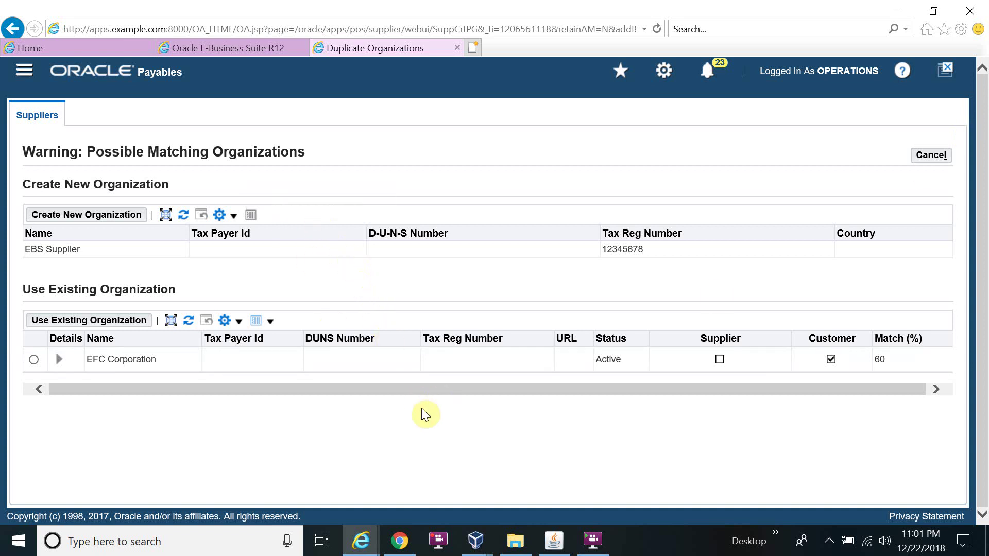
# - Choose Create New Organization instead of the EFC Corporation match, giving supplier number 16
pyautogui.click(122, 225)
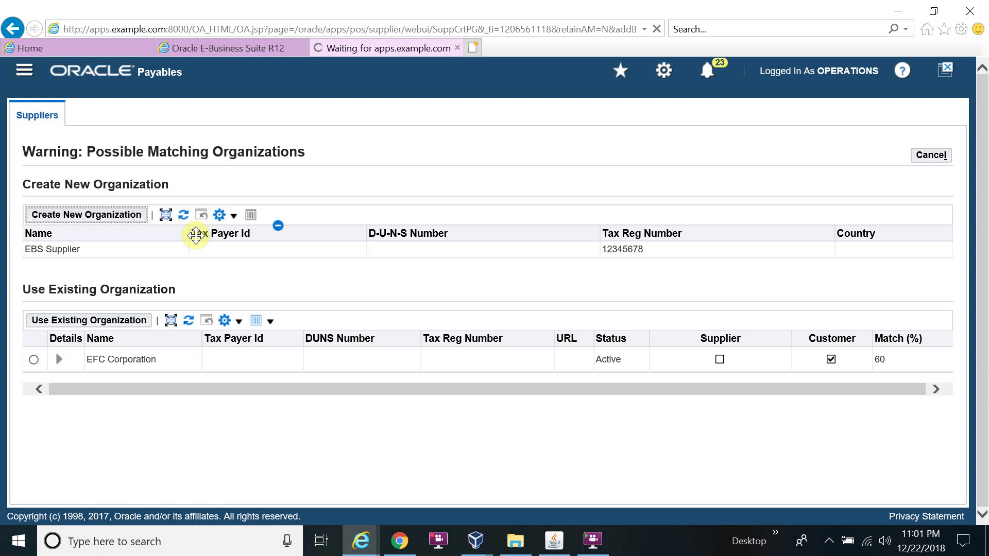
pyautogui.moveTo(195, 236); pyautogui.dragTo(210, 336)
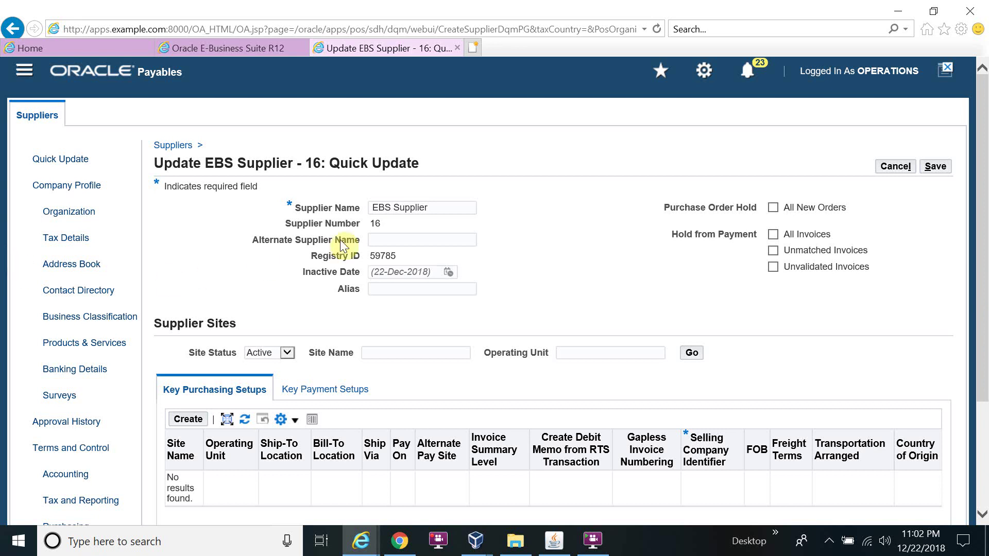
# - Open the empty Address Book for EBS Supplier from Company Profile
pyautogui.click(562, 258)
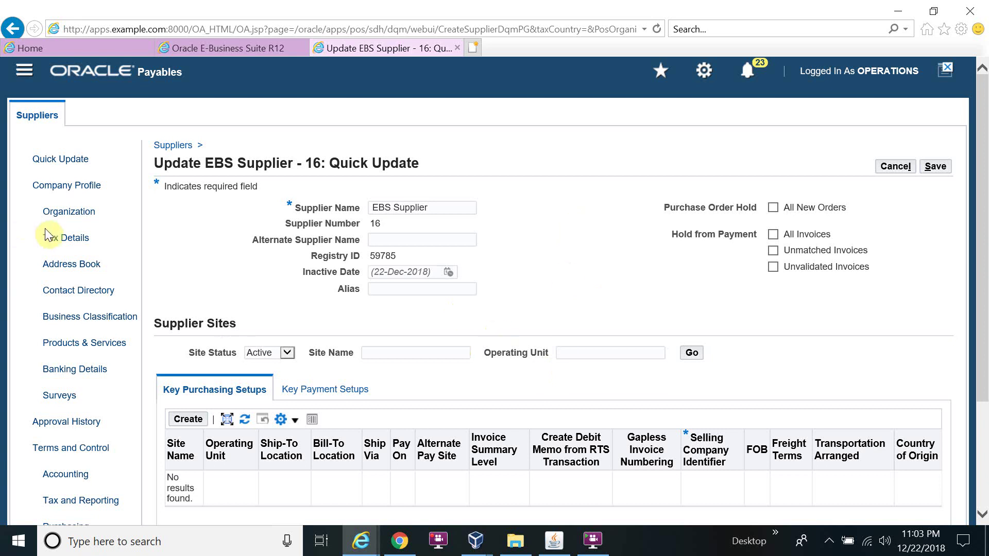
pyautogui.click(81, 266)
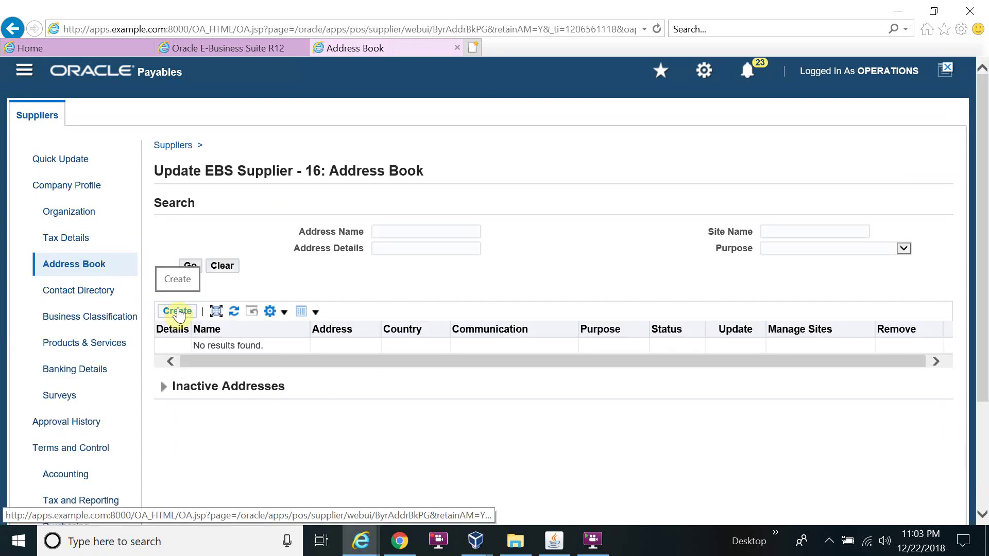
# - Start a new address and replace country United States with Dubai for lookup
pyautogui.click(177, 313)
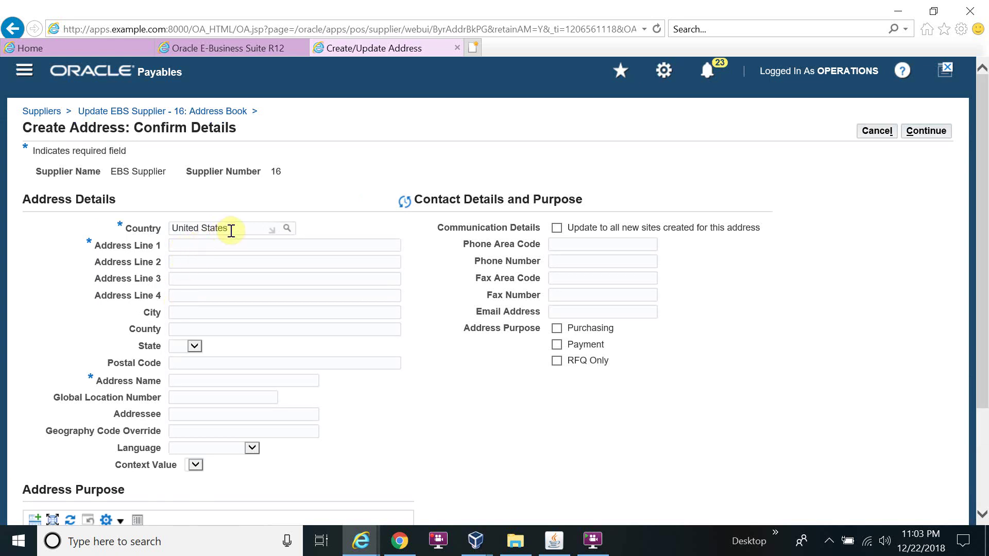
pyautogui.moveTo(231, 230); pyautogui.dragTo(88, 223)
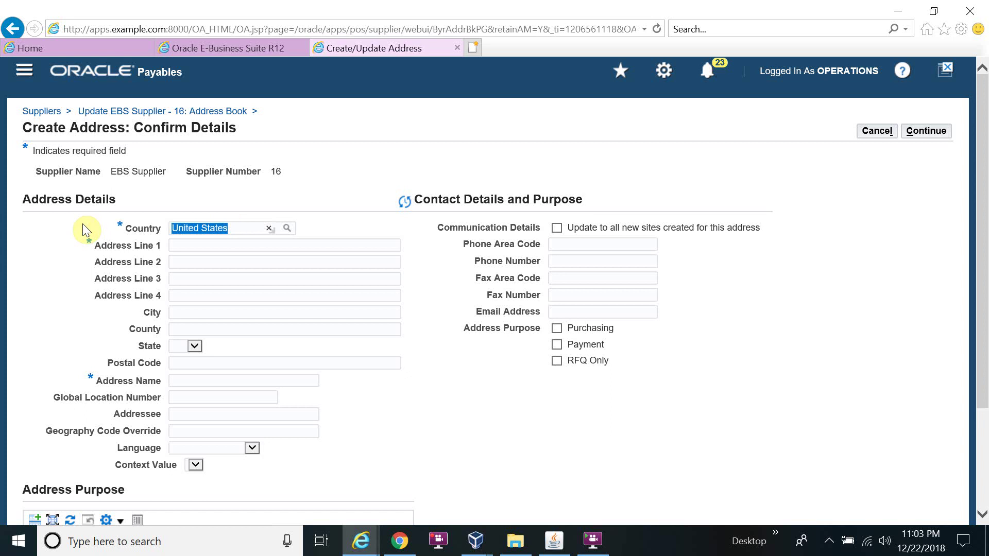
pyautogui.write('D')
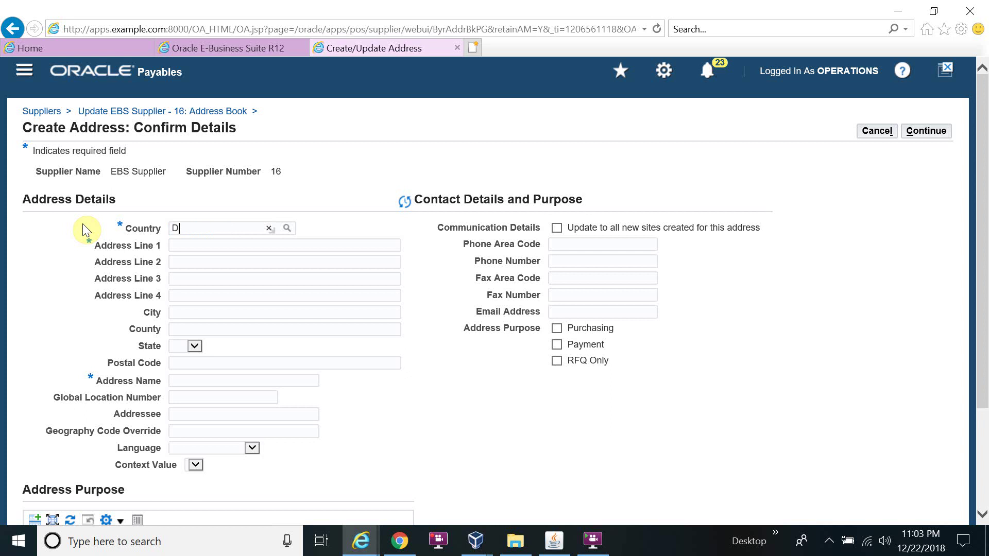
pyautogui.write('ubai')
pyautogui.press('Tab')
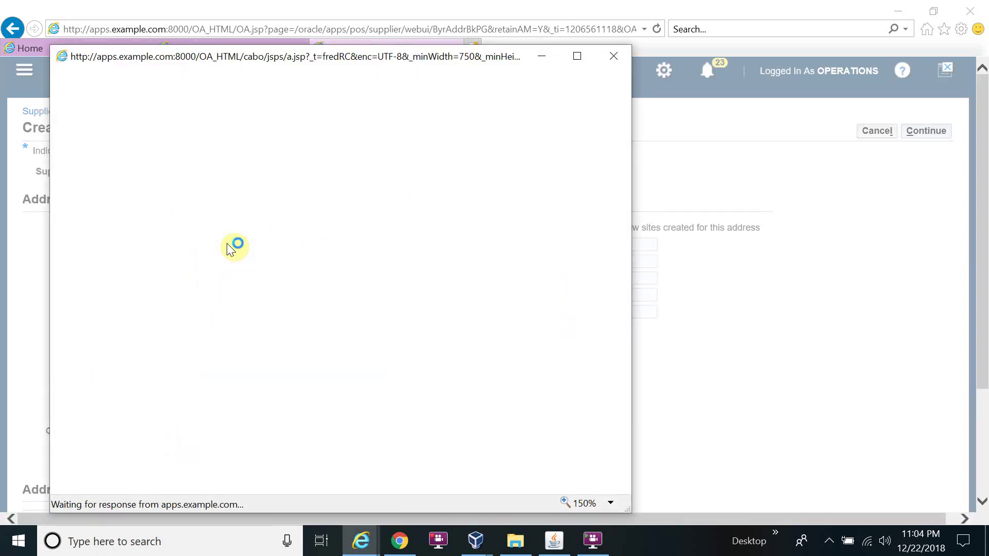
# - Set country to United Arab Emirates via a %Arab% search, and Address Line 1 to Street-10
pyautogui.click(229, 164)
pyautogui.doubleClick(229, 165)
pyautogui.press('BackSpace')
pyautogui.write('%Arab%')
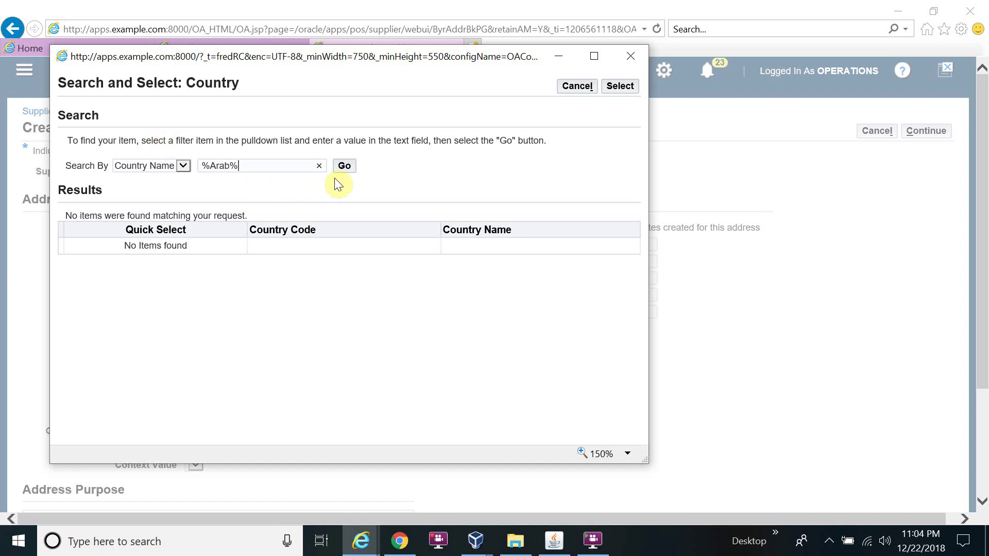
pyautogui.click(351, 172)
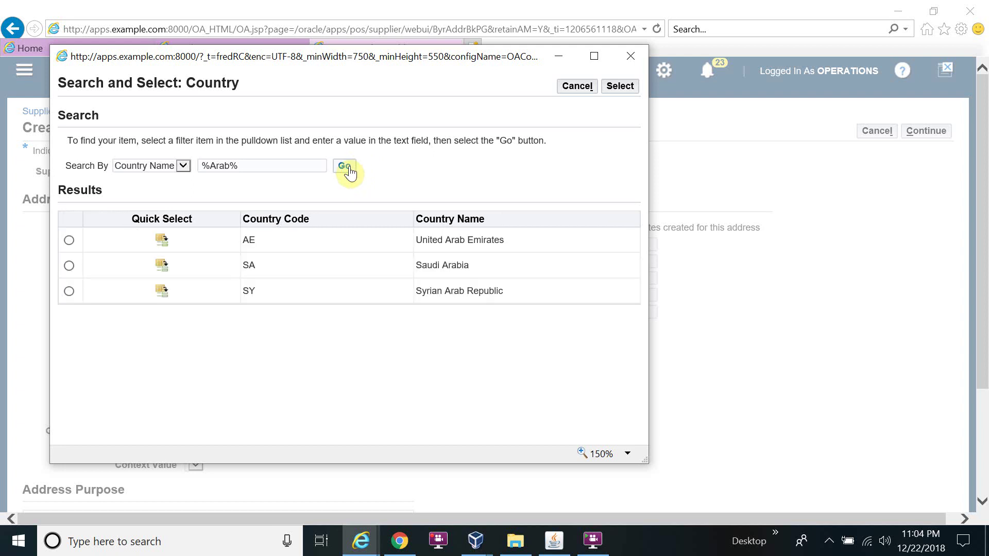
pyautogui.click(180, 240)
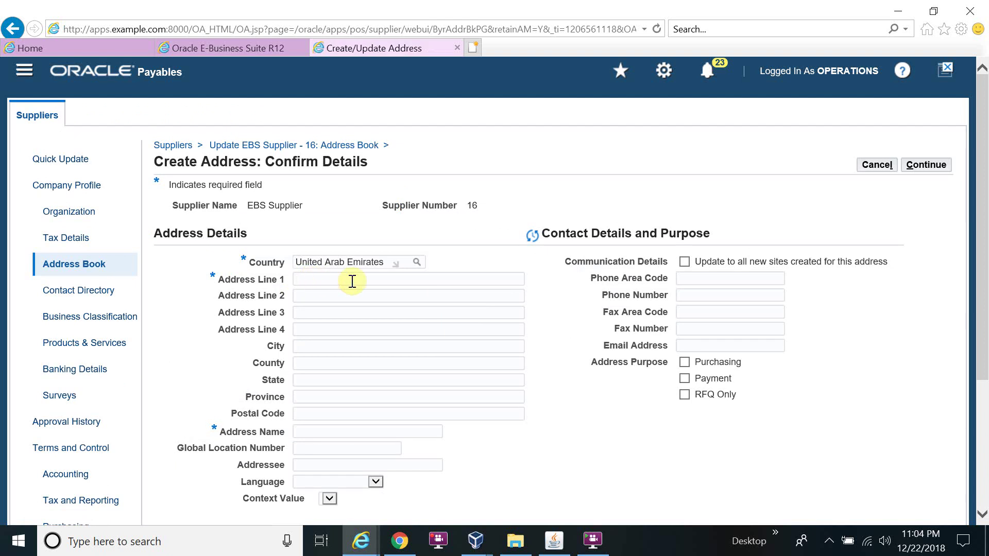
pyautogui.write('Street-10')
# - Fill in Block 1, city Burj, state Dubai, postal code 10010 and address name Dubai Site
pyautogui.click(347, 295)
pyautogui.write('Block')
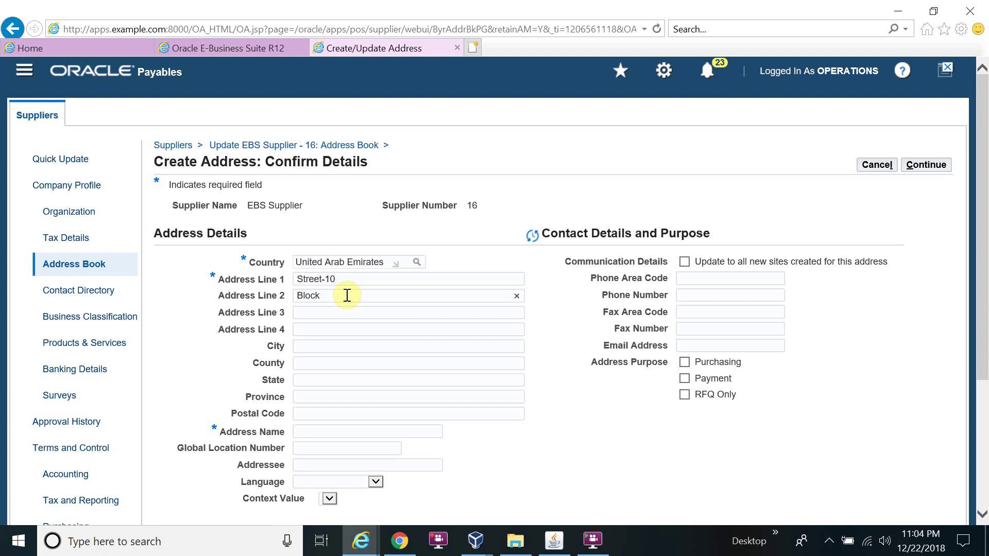
pyautogui.write(' 1')
pyautogui.click(335, 346)
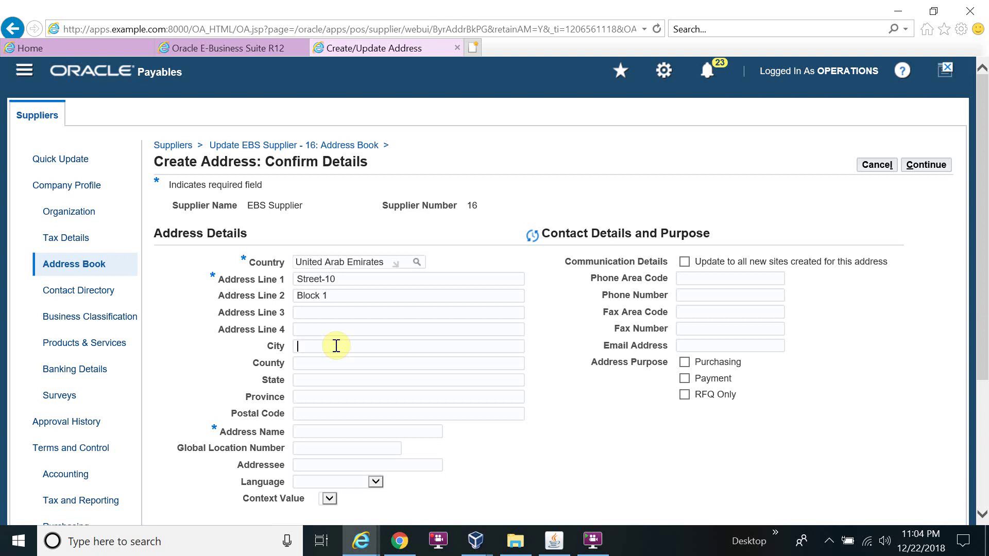
pyautogui.write('Burj')
pyautogui.write('Dubai')
pyautogui.press('Tab')
pyautogui.write('10010')
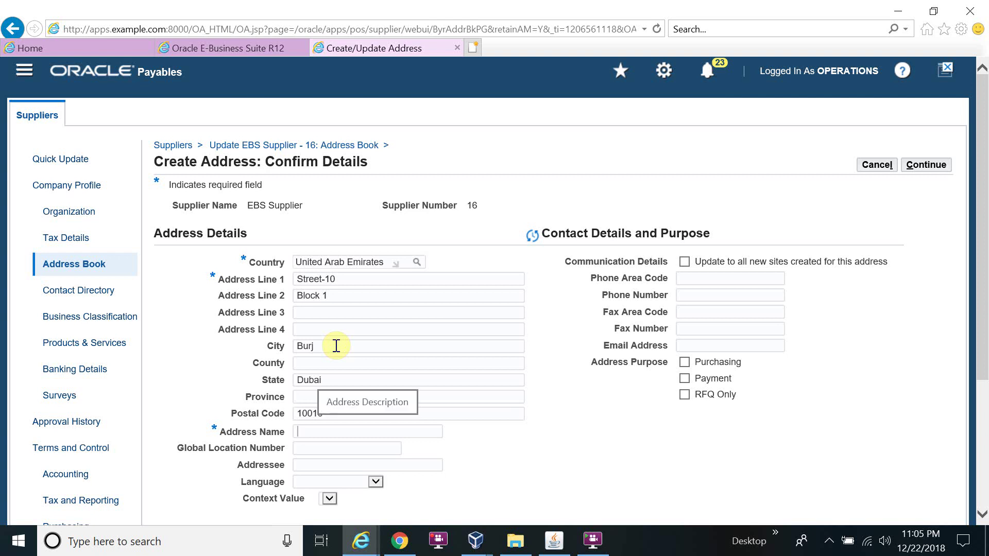
pyautogui.write('Du')
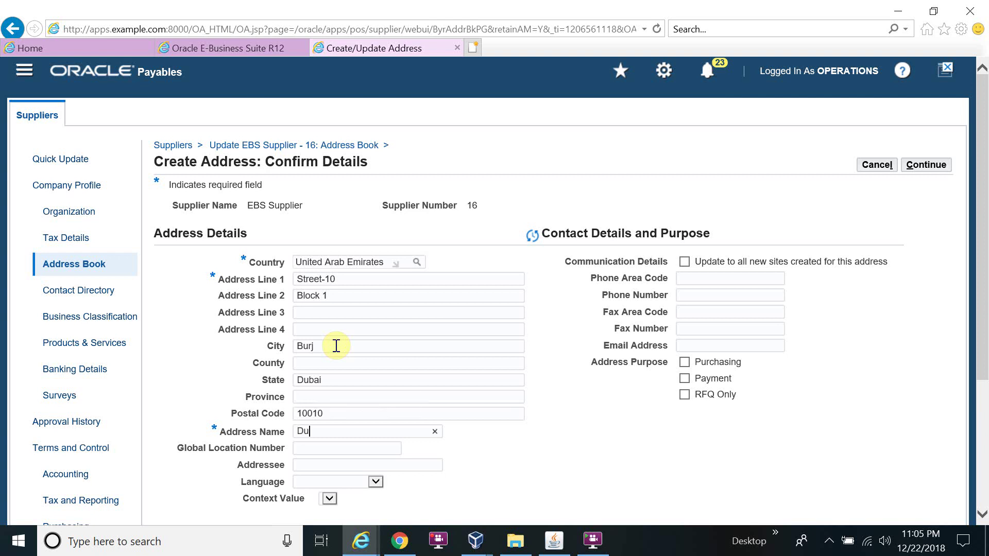
pyautogui.write('bai Site')
pyautogui.click(524, 454)
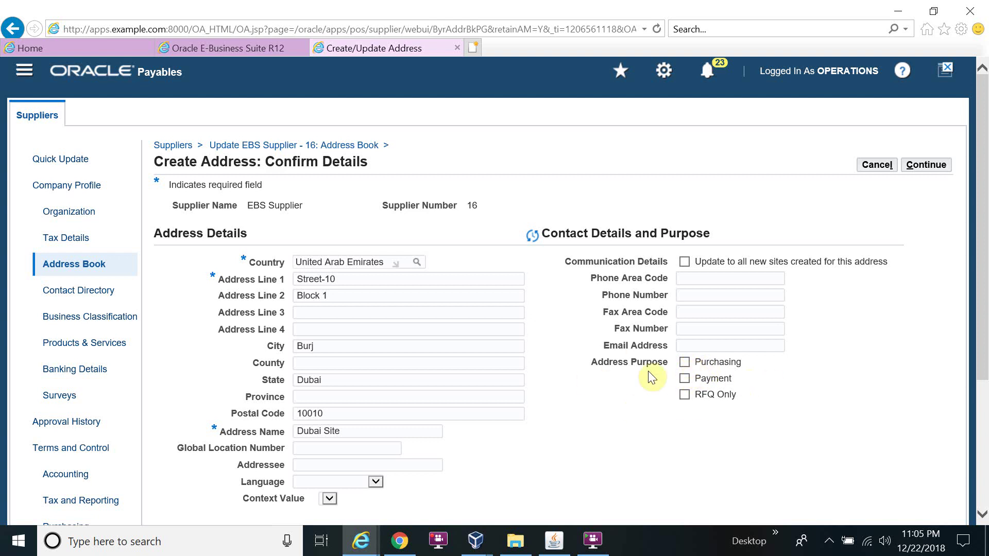
# - Tick Purchasing and Payment as address purposes and continue to Site Creation
pyautogui.click(684, 363)
pyautogui.click(686, 378)
pyautogui.click(942, 169)
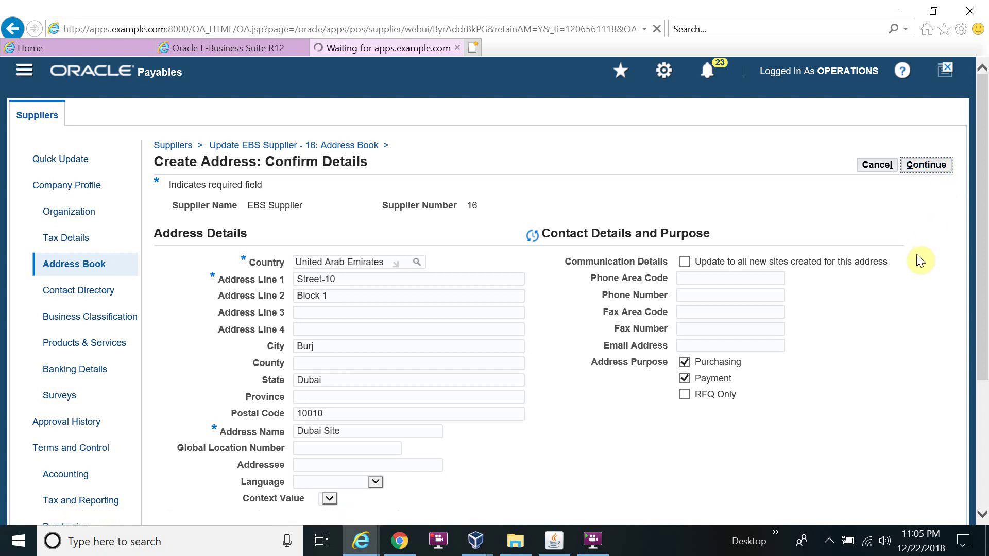
pyautogui.scroll(-4, 916, 254)
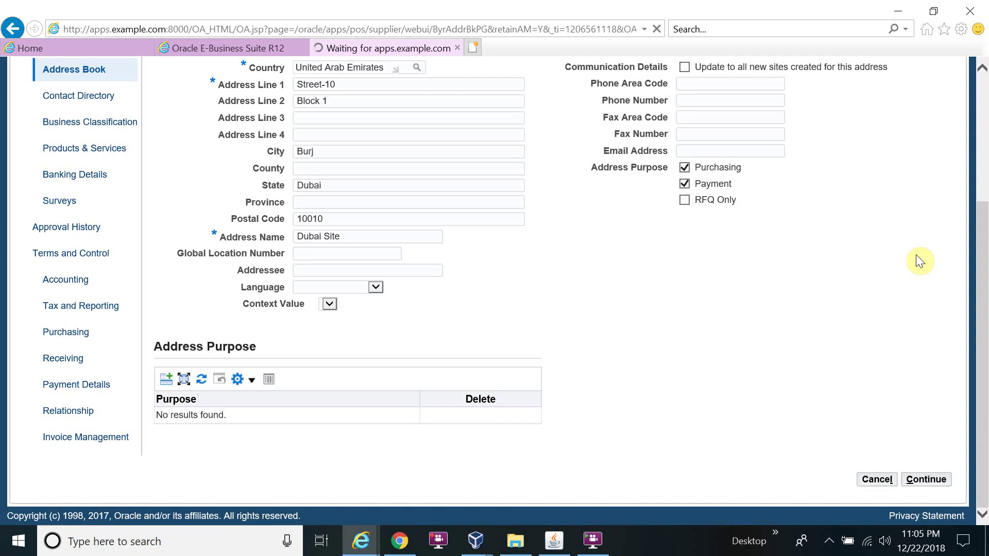
pyautogui.scroll(2, 916, 254)
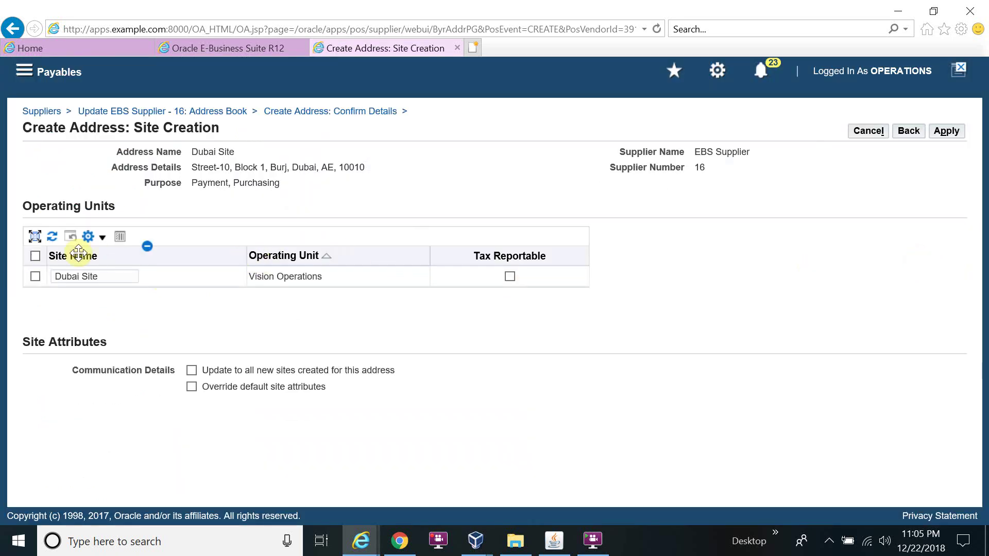
# - Select the Dubai Site row for Vision Operations and apply it to EBS Supplier's address book
pyautogui.click(35, 276)
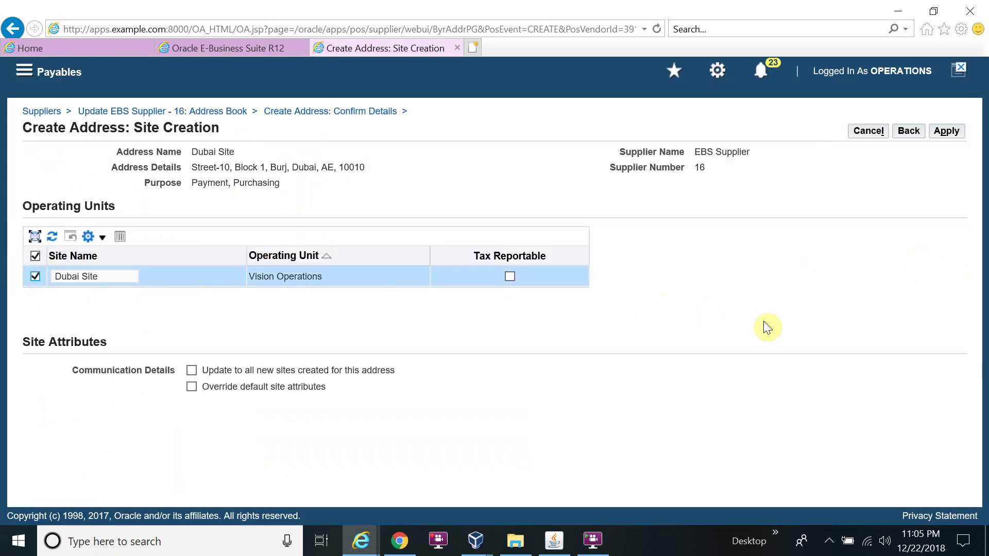
pyautogui.click(940, 135)
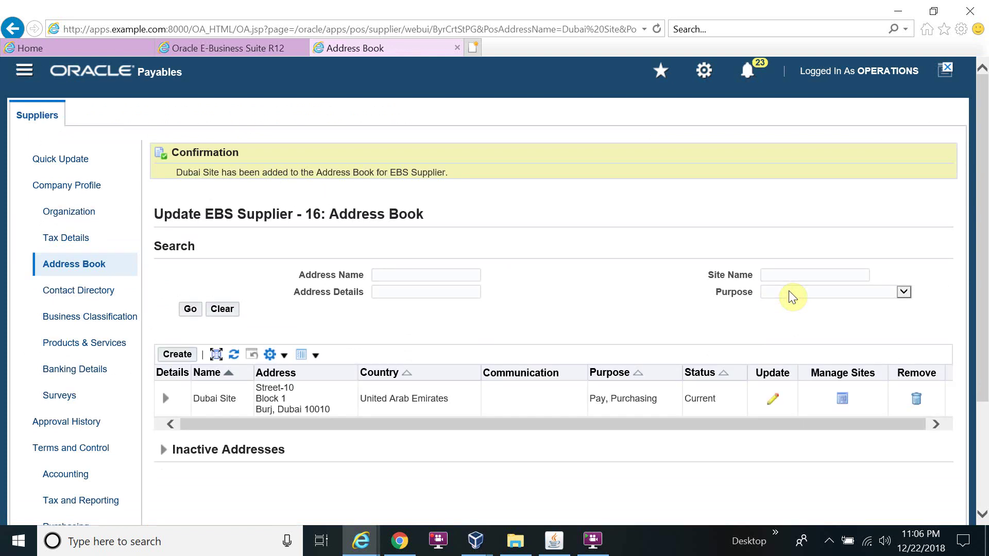
pyautogui.click(842, 399)
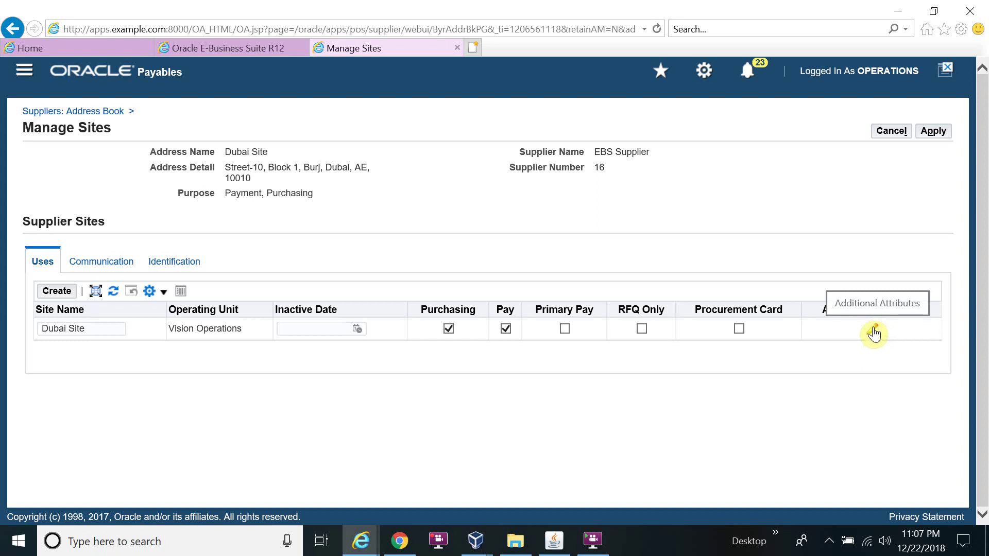
pyautogui.click(98, 262)
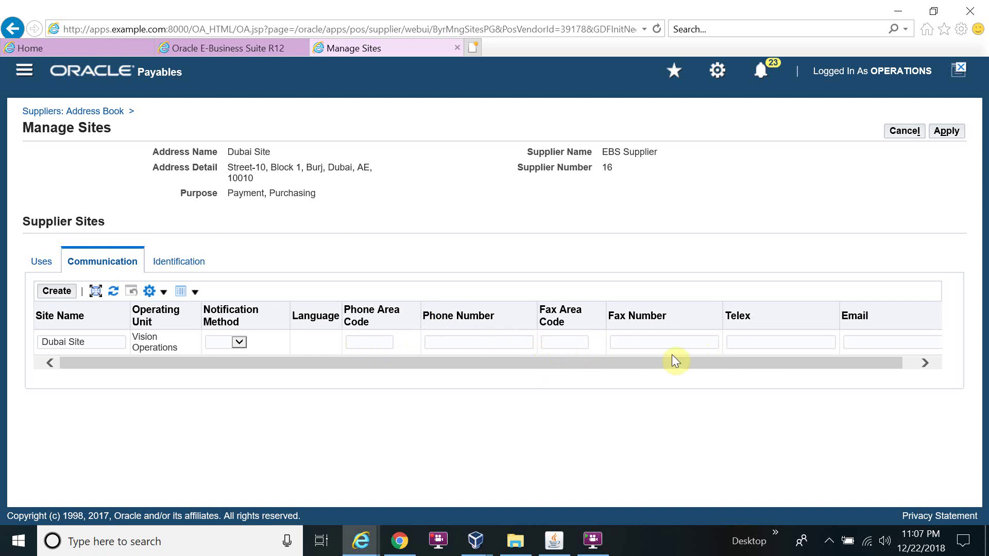
pyautogui.click(178, 263)
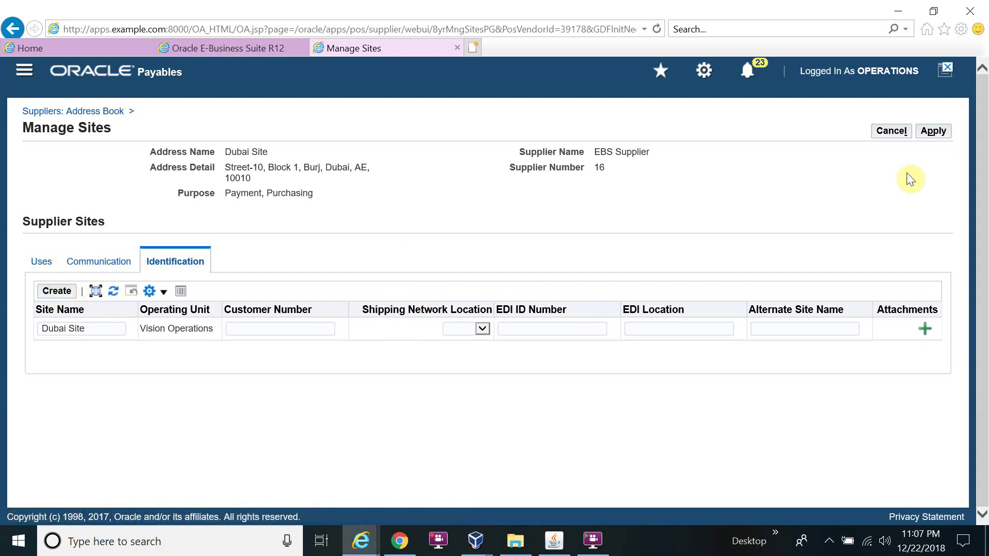
pyautogui.click(932, 135)
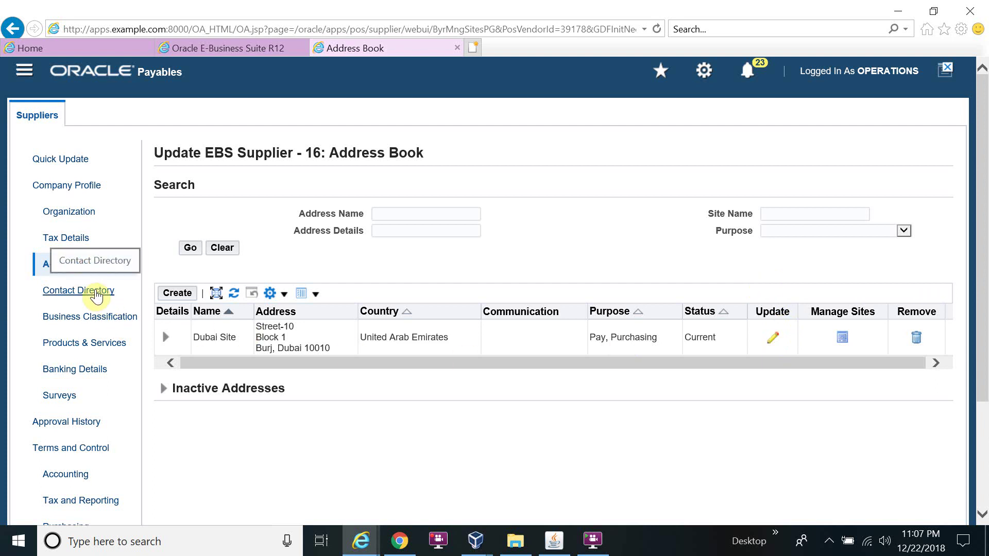
# - Open EBS Supplier's Contact Directory and start creating a new contact
pyautogui.click(96, 292)
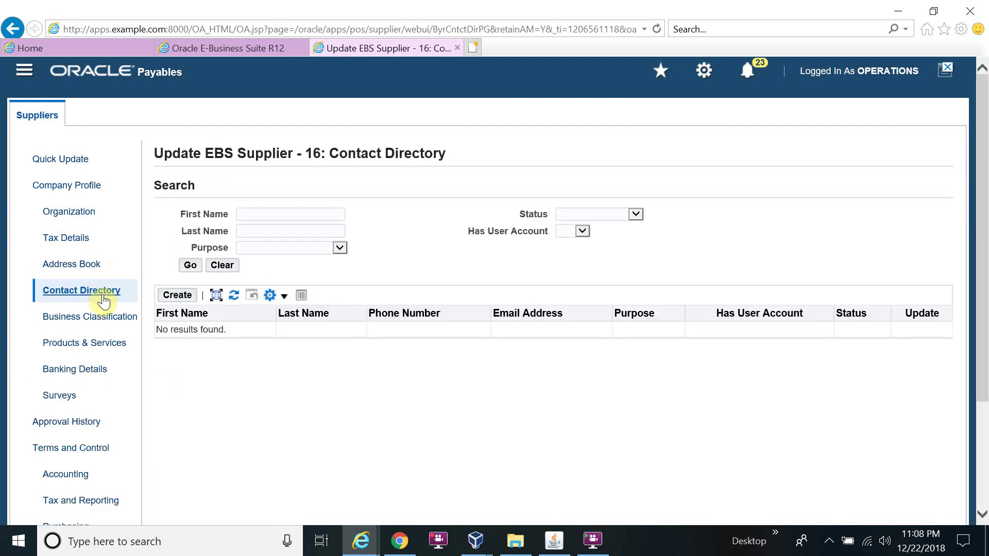
pyautogui.click(187, 299)
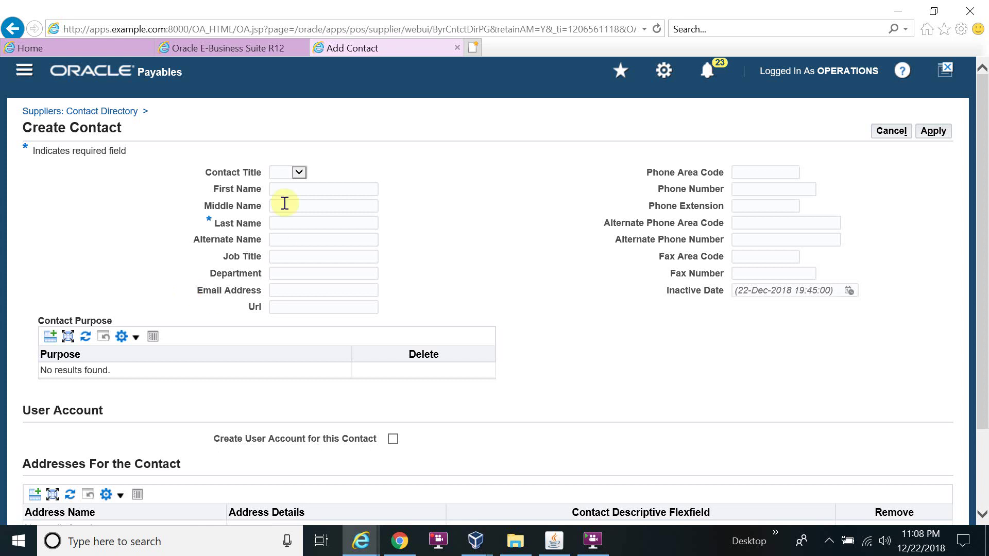
# - Set the contact title to Mr. and enter the contact's first and last name, leaving middle name empty
pyautogui.click(299, 173)
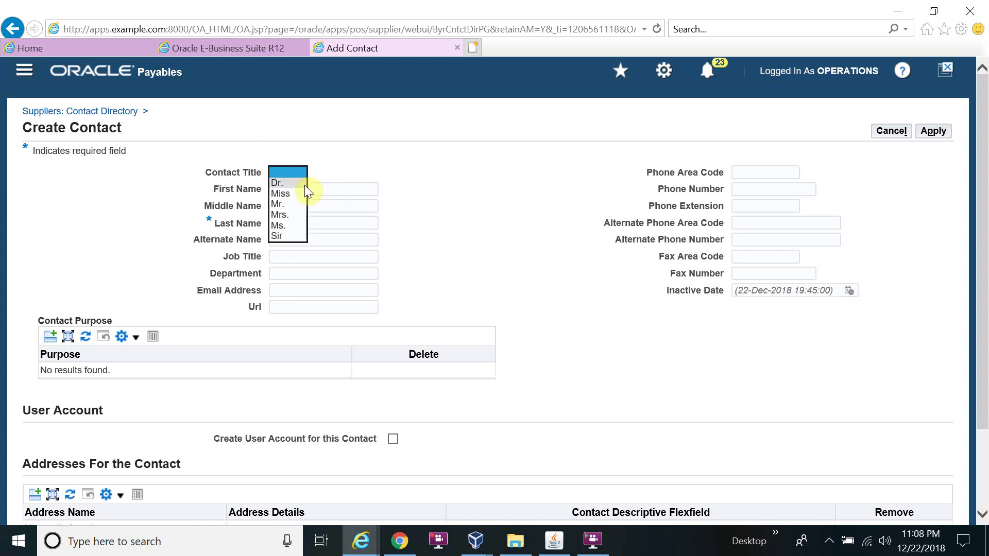
pyautogui.click(298, 204)
pyautogui.click(313, 189)
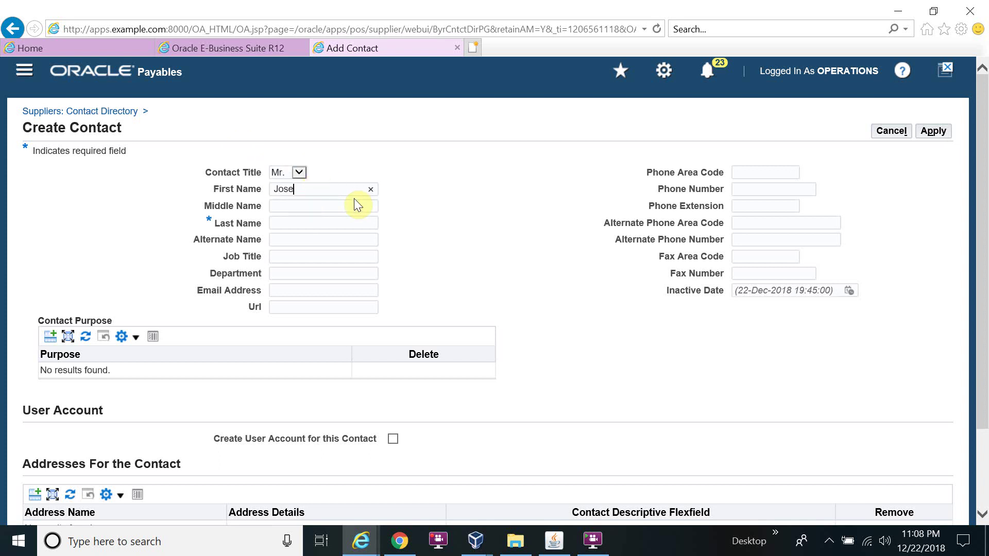
pyautogui.press('Tab')
pyautogui.moveTo(338, 204); pyautogui.dragTo(221, 185)
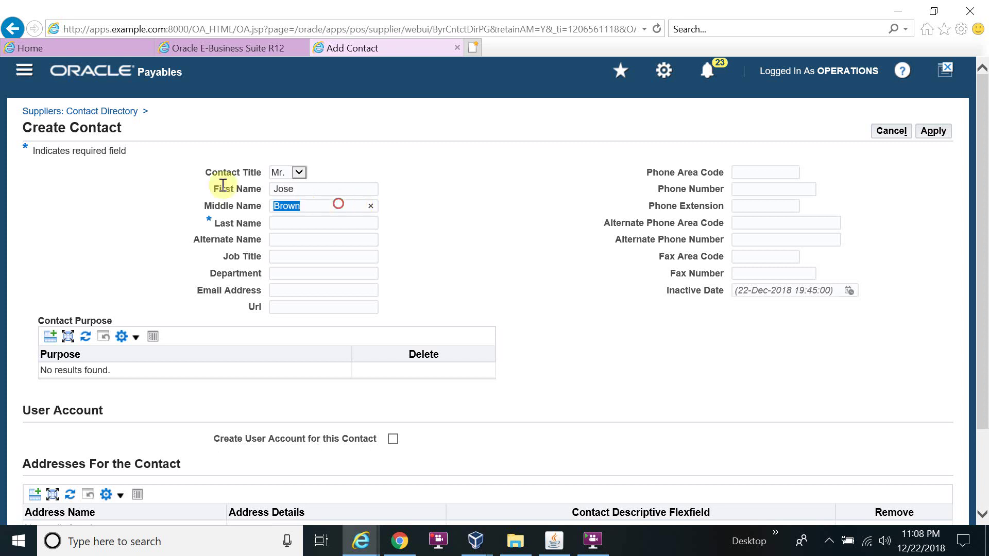
pyautogui.press('BackSpace')
pyautogui.click(297, 223)
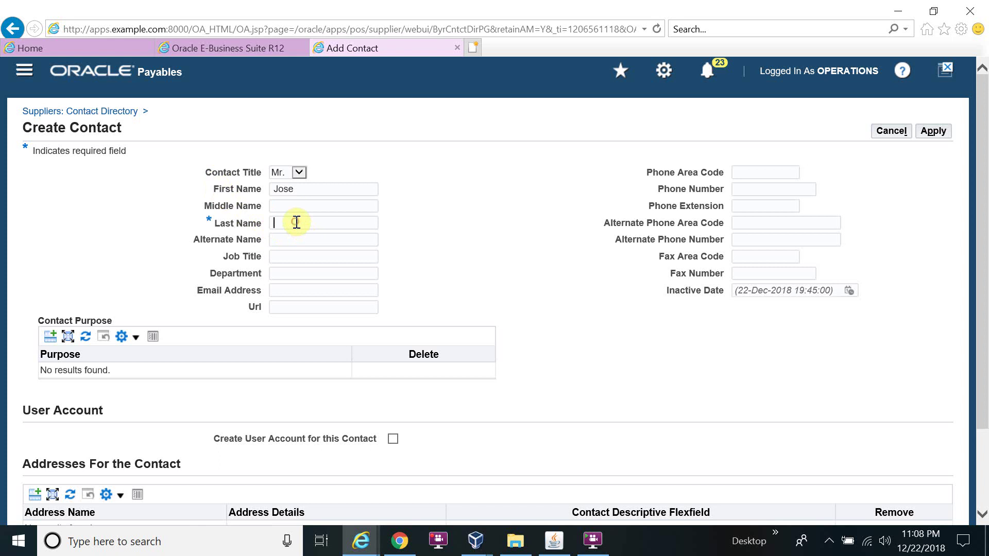
pyautogui.write('Brown')
# - Enter the contact's e-mail address and phone number, then apply the new contact
pyautogui.click(331, 289)
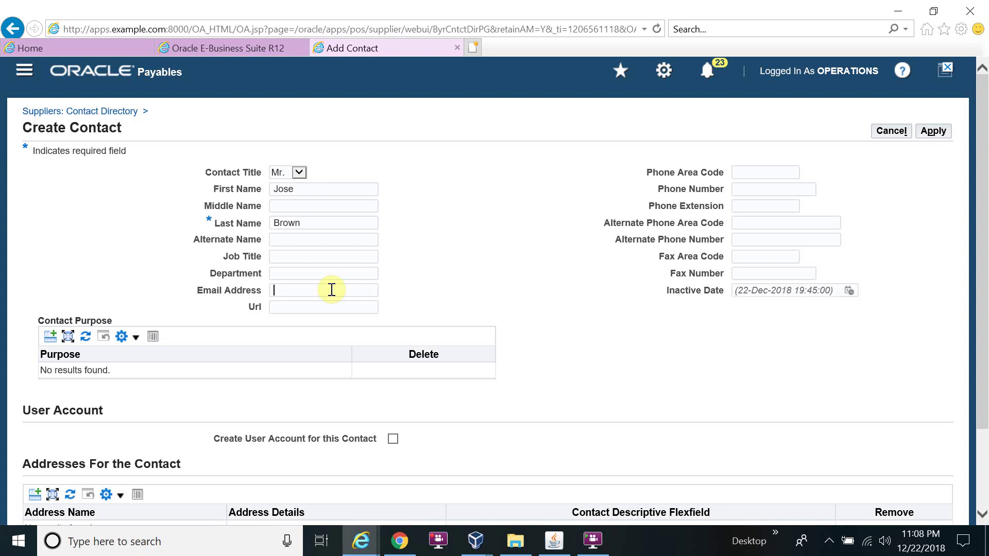
pyautogui.press('Tab')
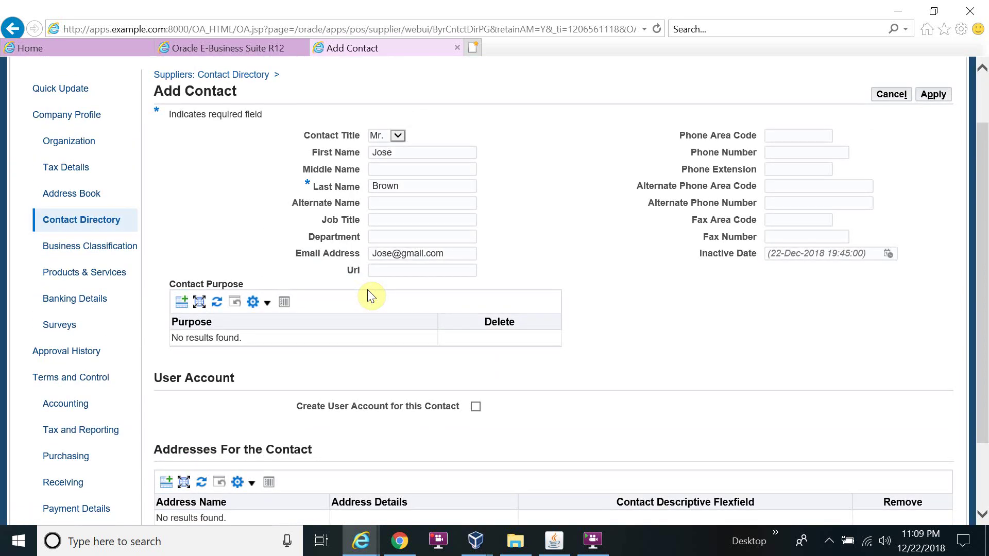
pyautogui.click(795, 153)
pyautogui.write('123456')
pyautogui.click(637, 256)
pyautogui.scroll(-3, 746, 283)
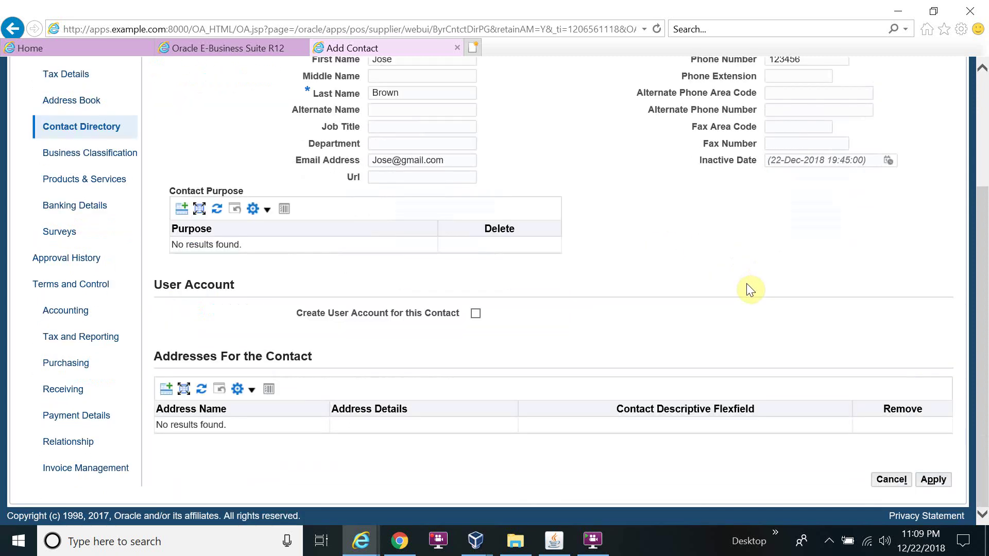
pyautogui.click(933, 479)
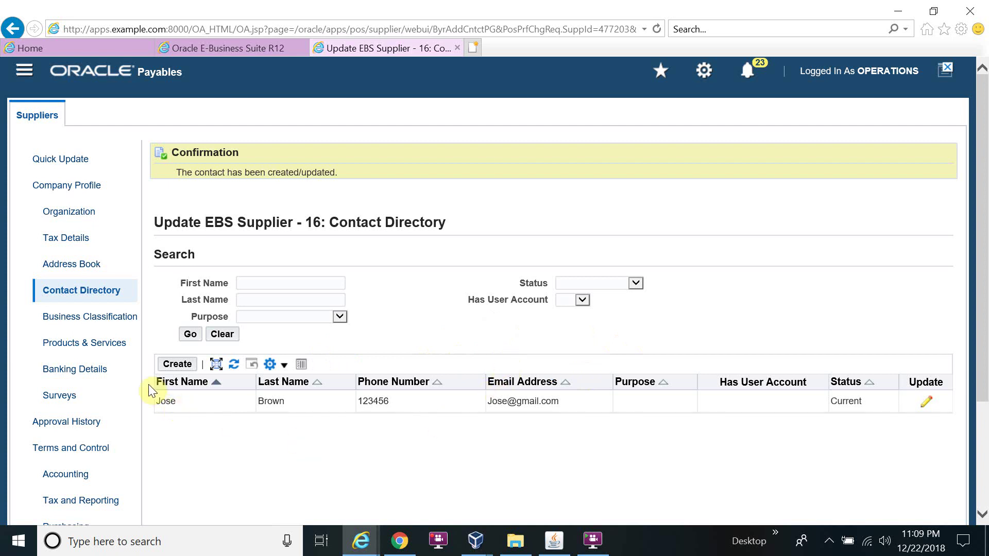
# - Open EBS Supplier's Business Classification page
pyautogui.click(102, 319)
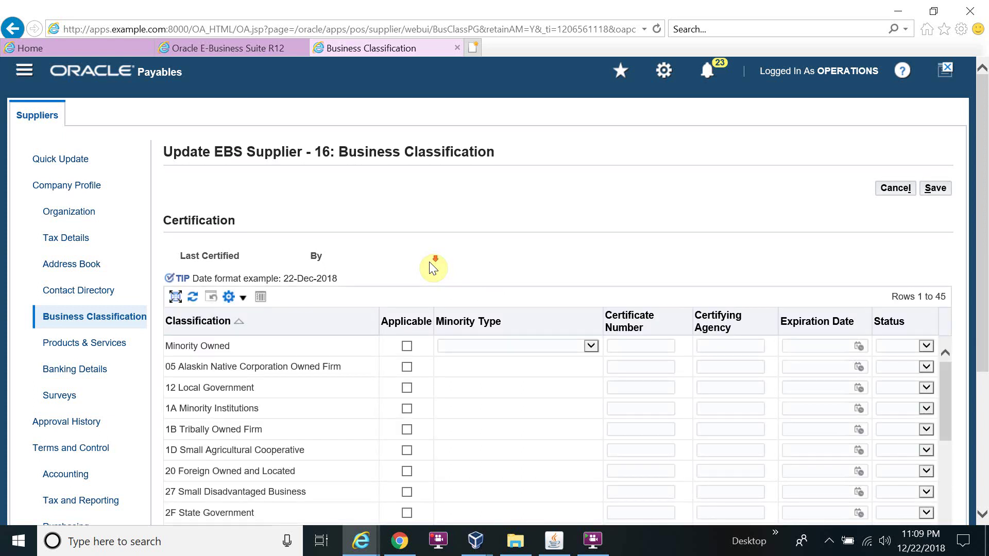
# - Scroll through the list of 45 business classifications
pyautogui.scroll(-1, 430, 263)
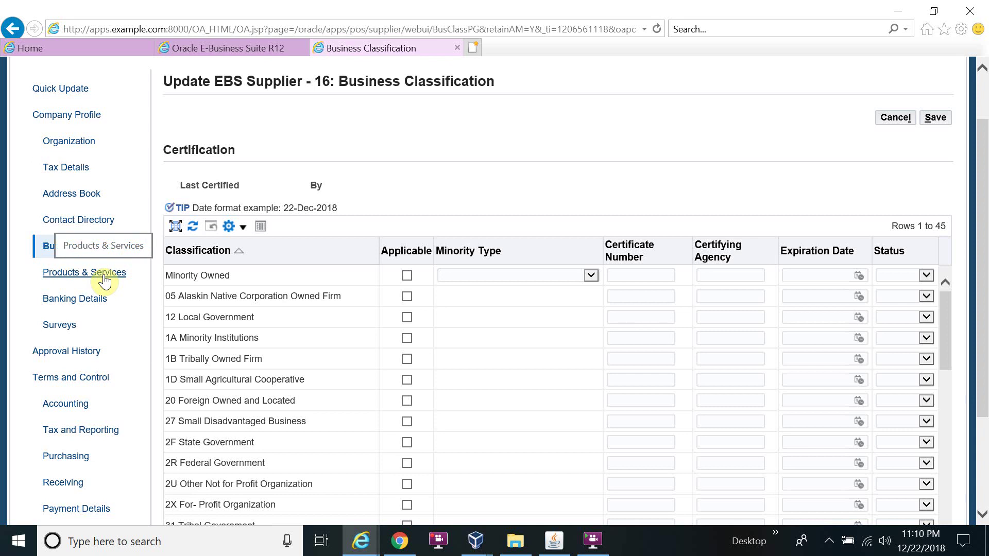
# - Open EBS Supplier's Banking Details page
pyautogui.click(94, 301)
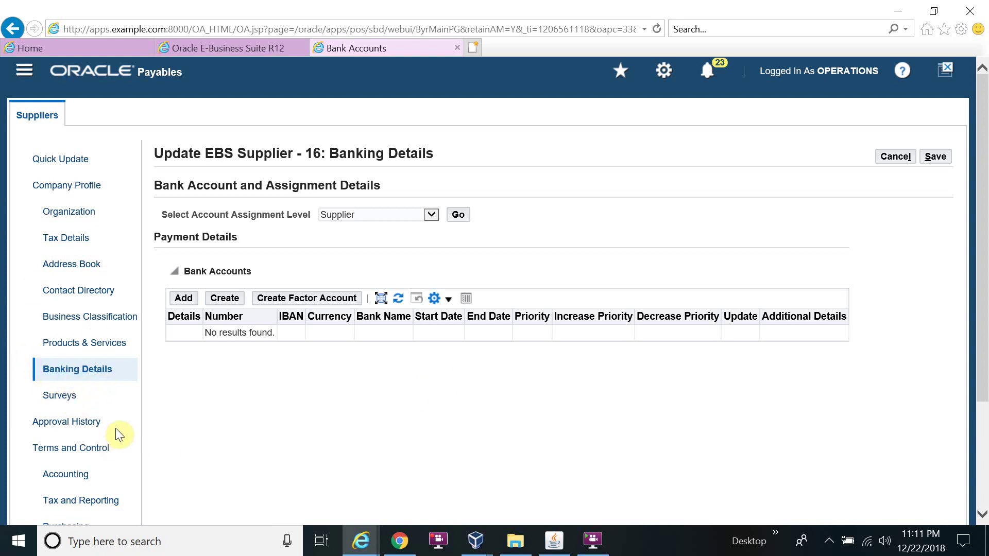
# - Open the supplier's Accounting page under Terms and Control
pyautogui.scroll(-2, 115, 429)
pyautogui.click(78, 407)
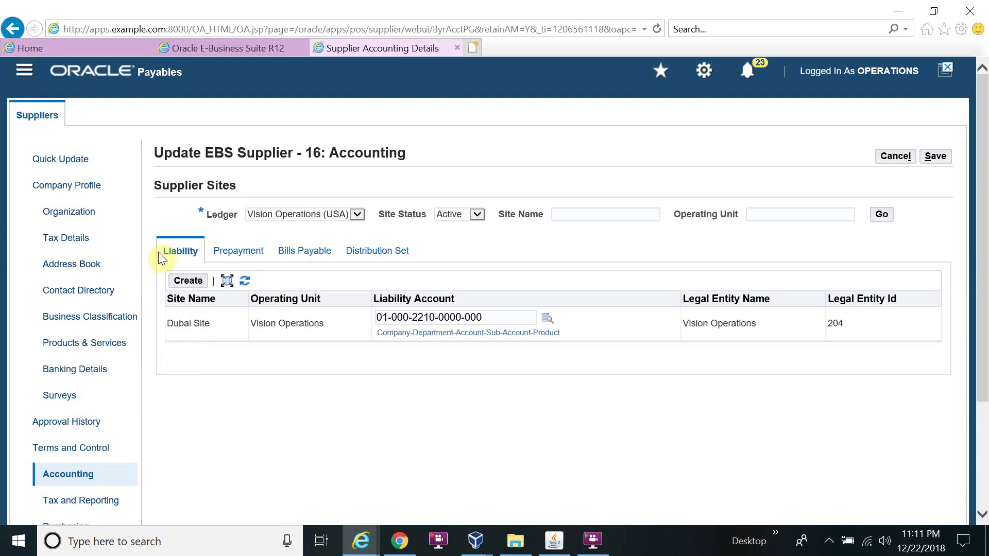
pyautogui.click(486, 317)
pyautogui.moveTo(487, 317); pyautogui.dragTo(378, 304)
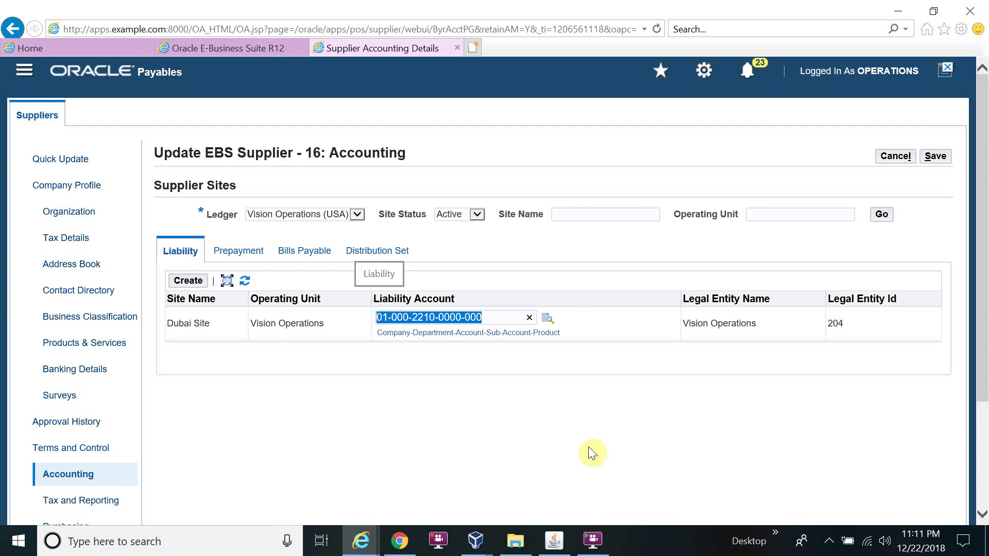
pyautogui.click(553, 541)
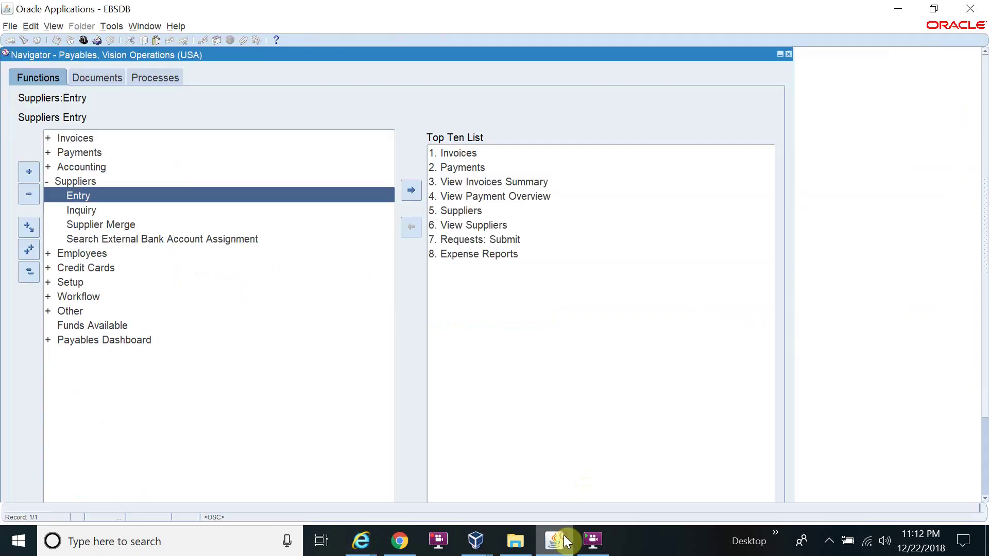
pyautogui.doubleClick(77, 282)
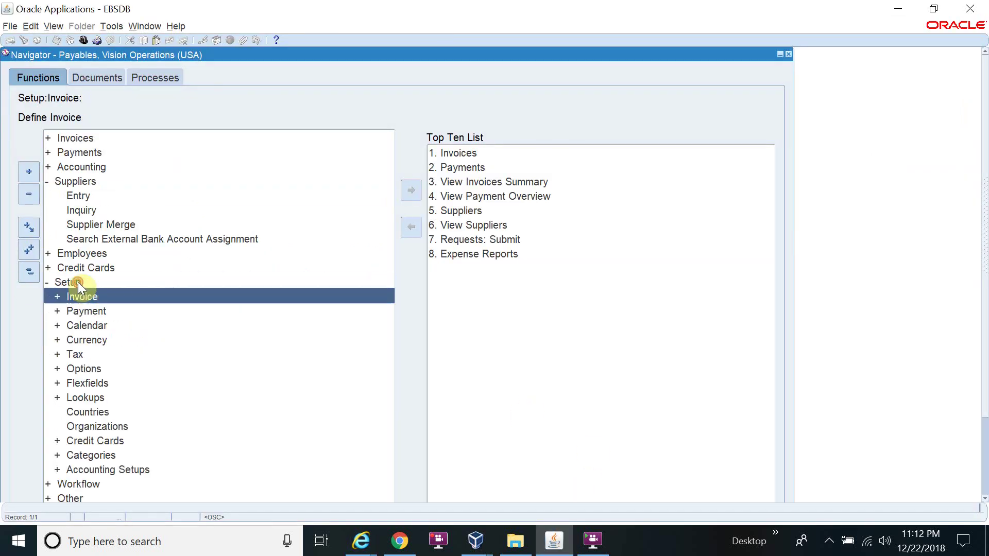
pyautogui.doubleClick(97, 369)
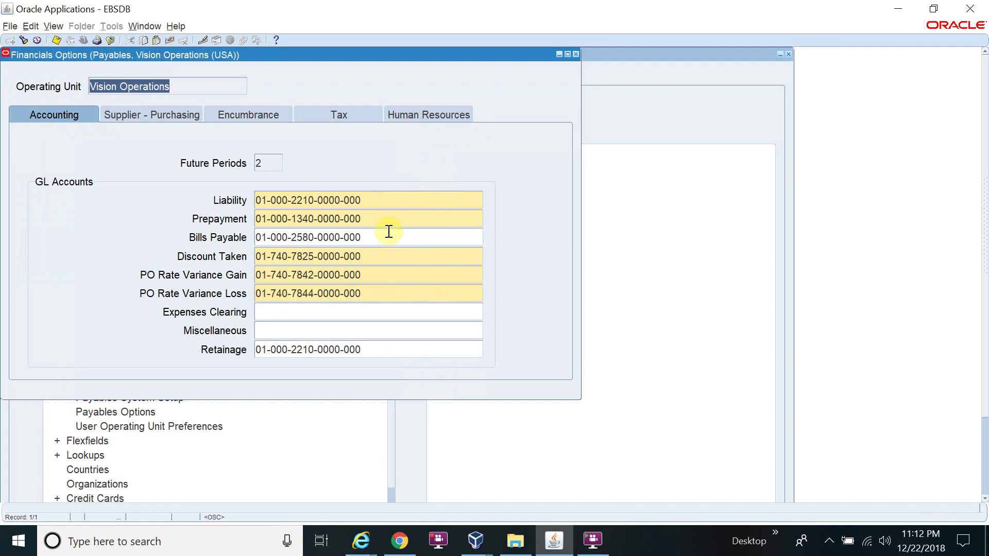
pyautogui.click(362, 199)
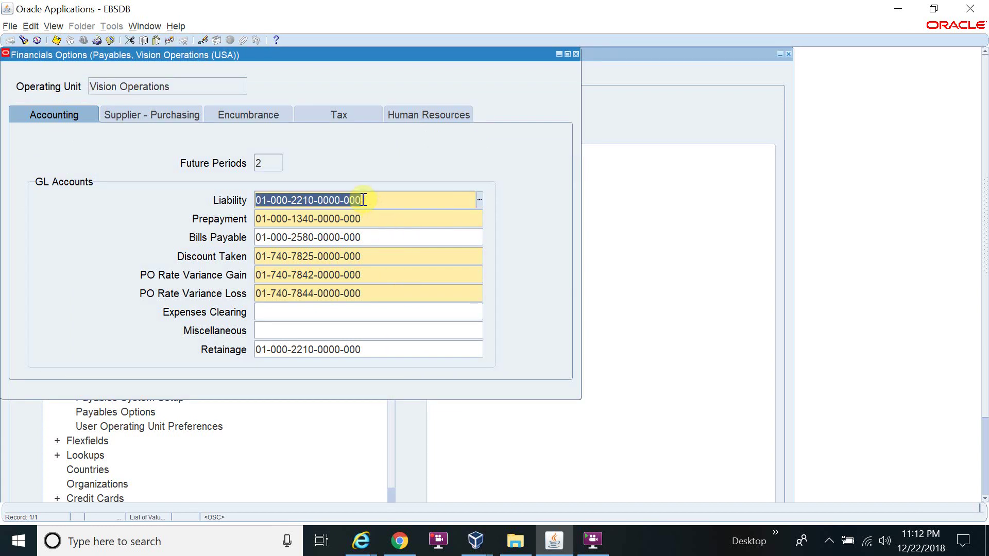
pyautogui.hotkey('alt', 'Tab')
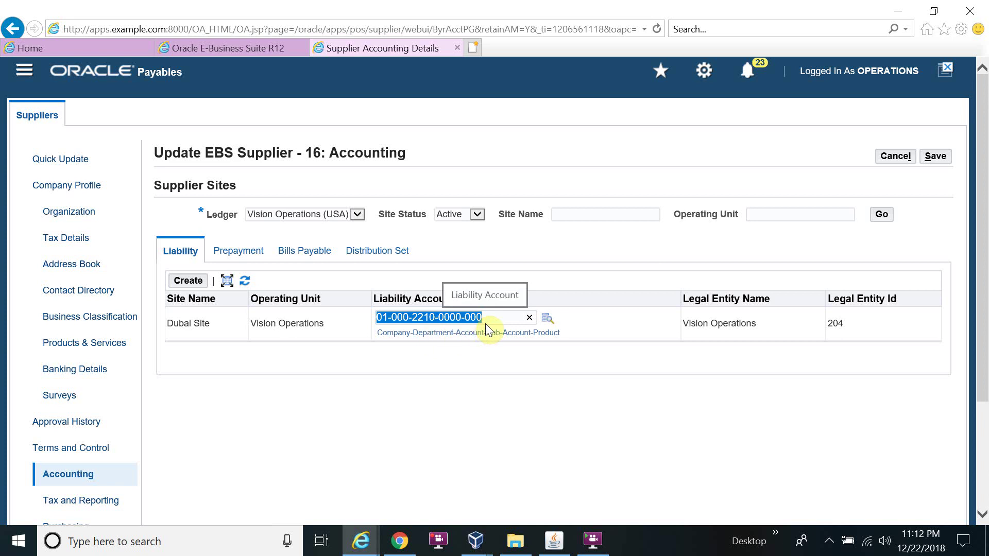
pyautogui.click(548, 318)
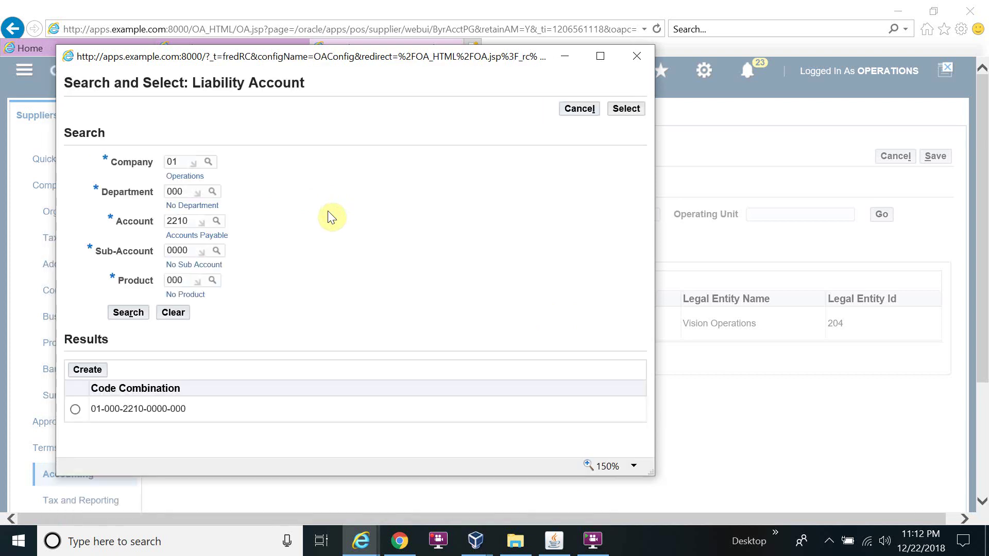
pyautogui.click(637, 57)
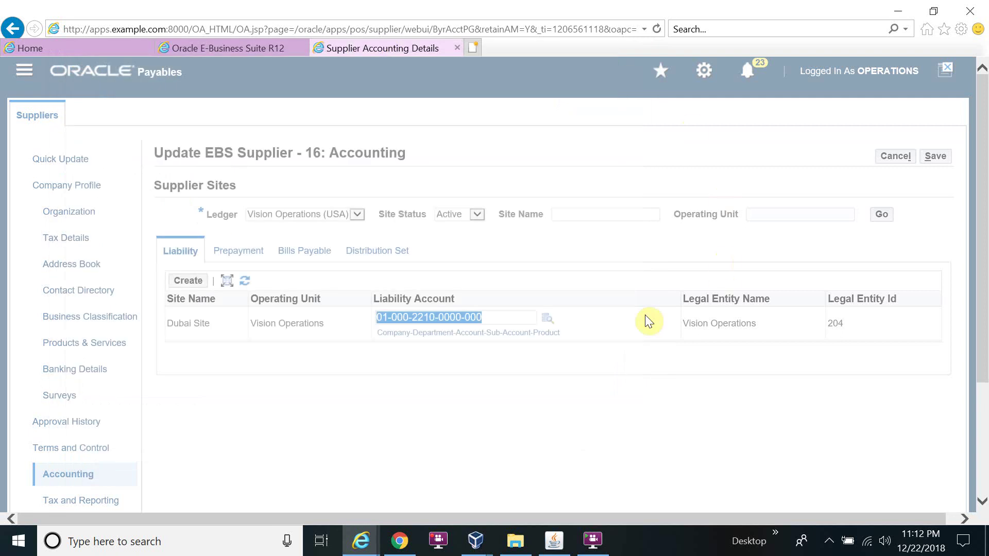
pyautogui.click(234, 253)
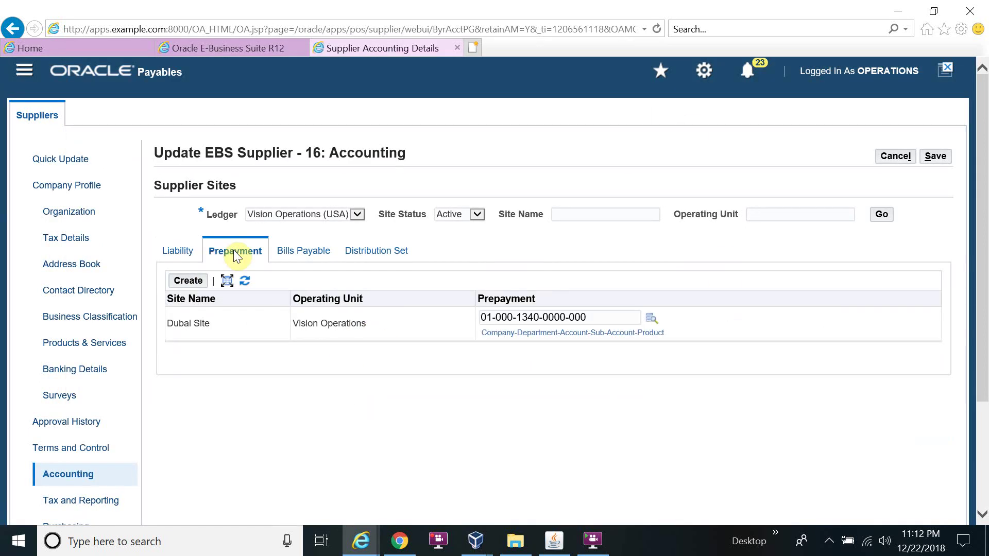
pyautogui.hotkey('alt', 'Tab')
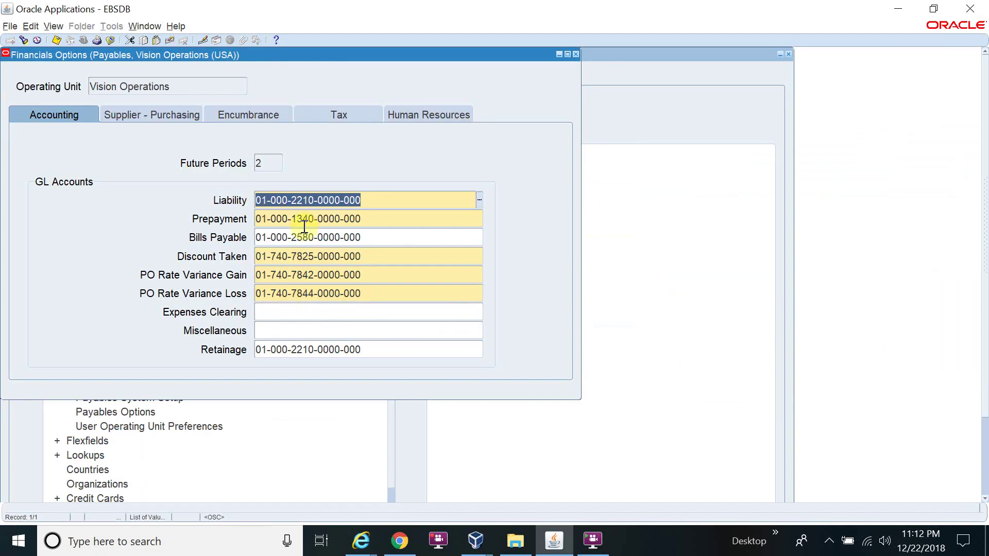
# - Review the Dubai Site's Prepayment, Bills Payable and Distribution Set accounts, leaving Distribution Set empty, and save
pyautogui.click(323, 218)
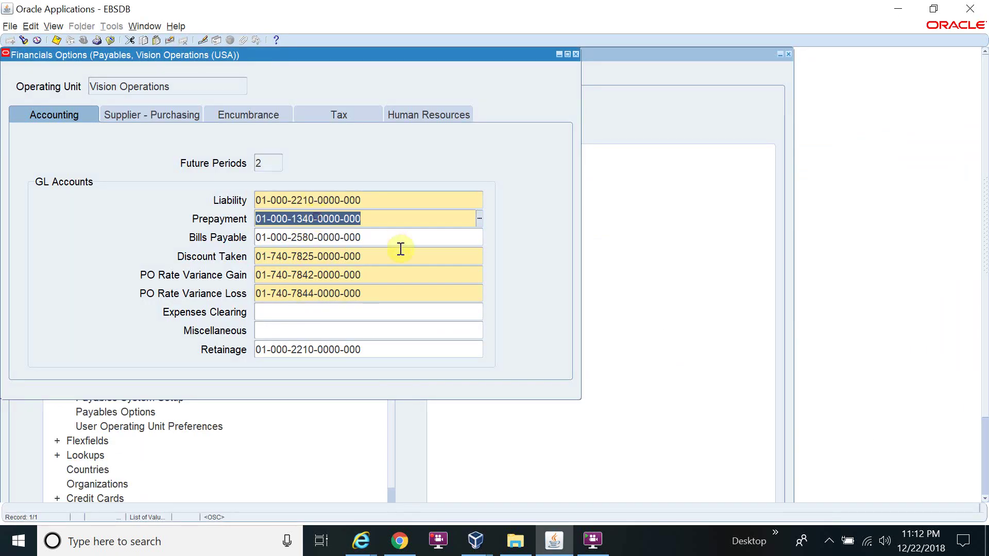
pyautogui.hotkey('alt', 'Tab')
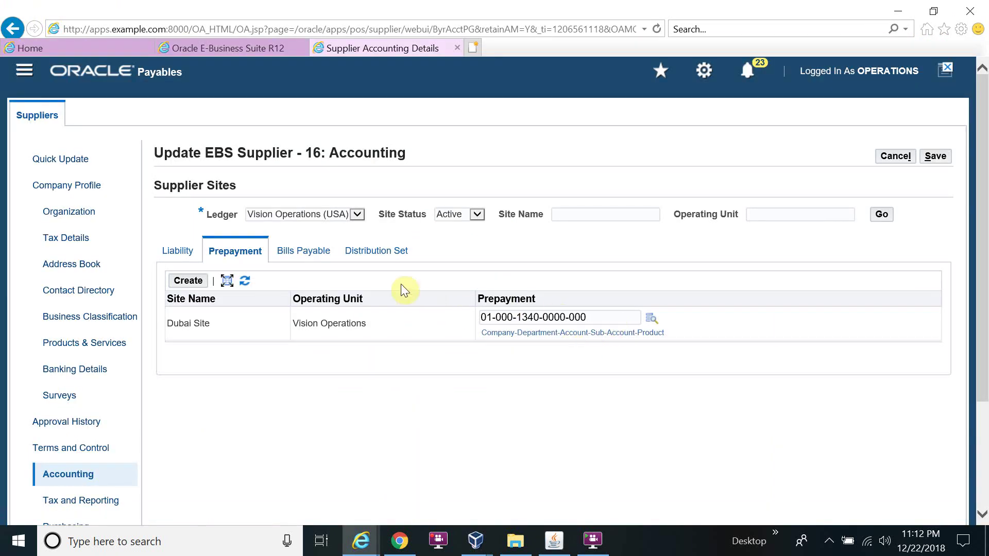
pyautogui.click(319, 253)
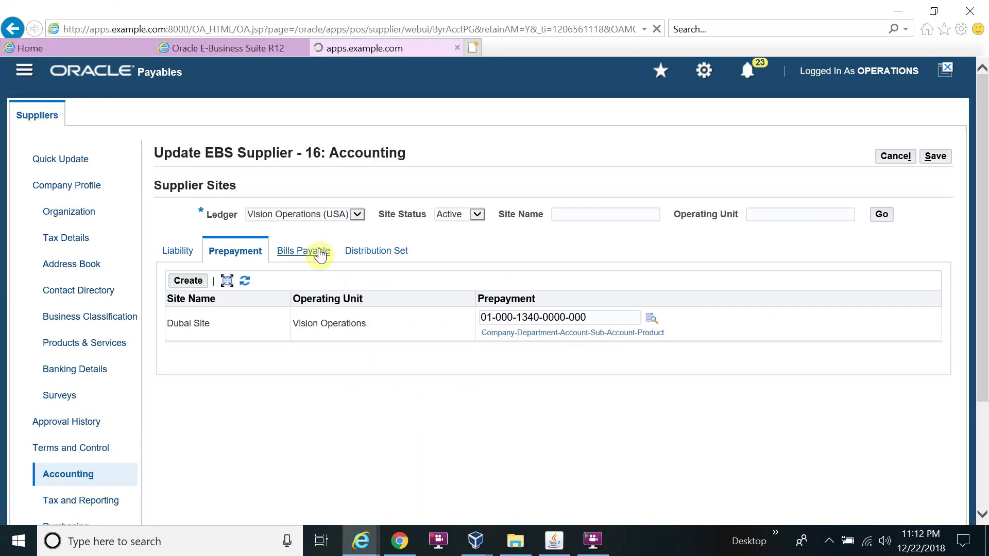
pyautogui.click(384, 251)
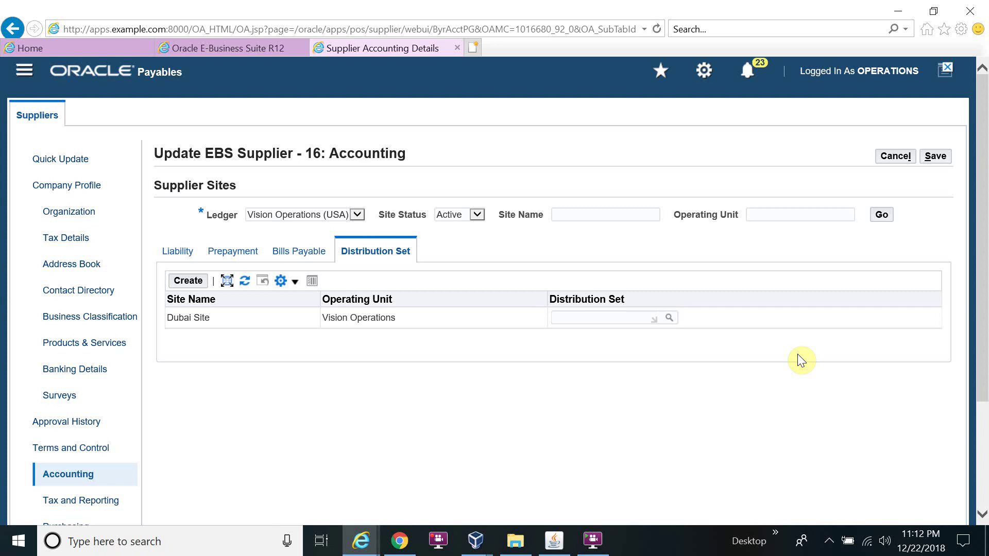
pyautogui.click(607, 319)
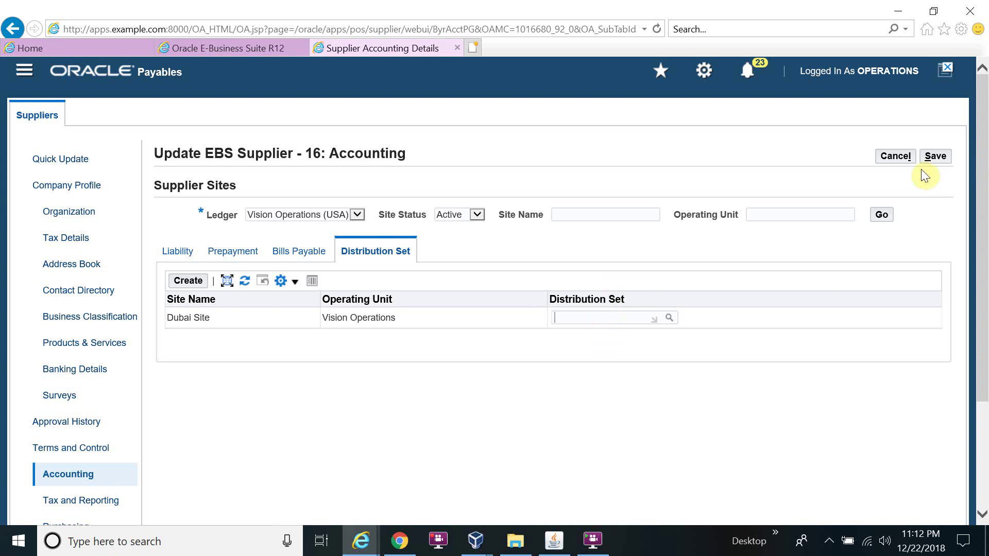
pyautogui.click(935, 157)
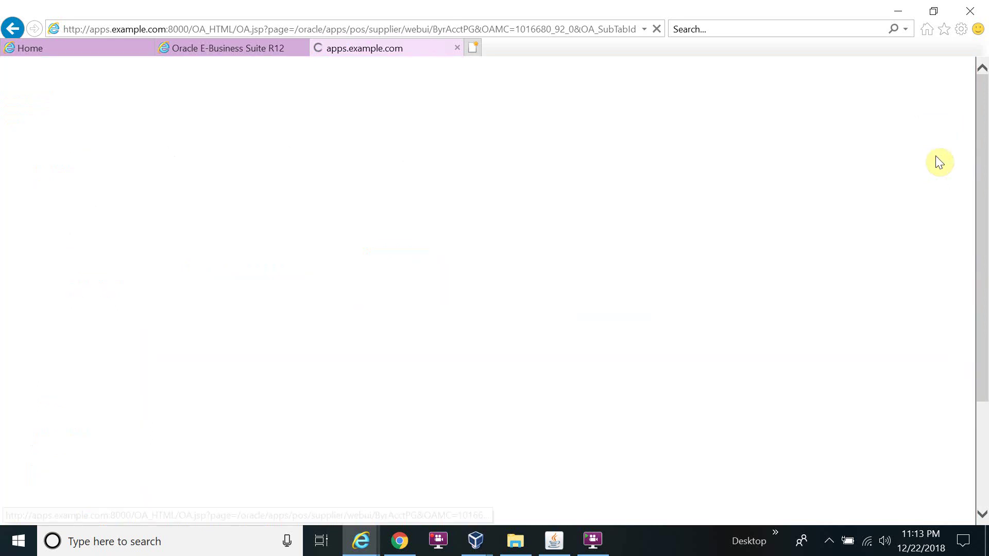
pyautogui.scroll(-3, 247, 289)
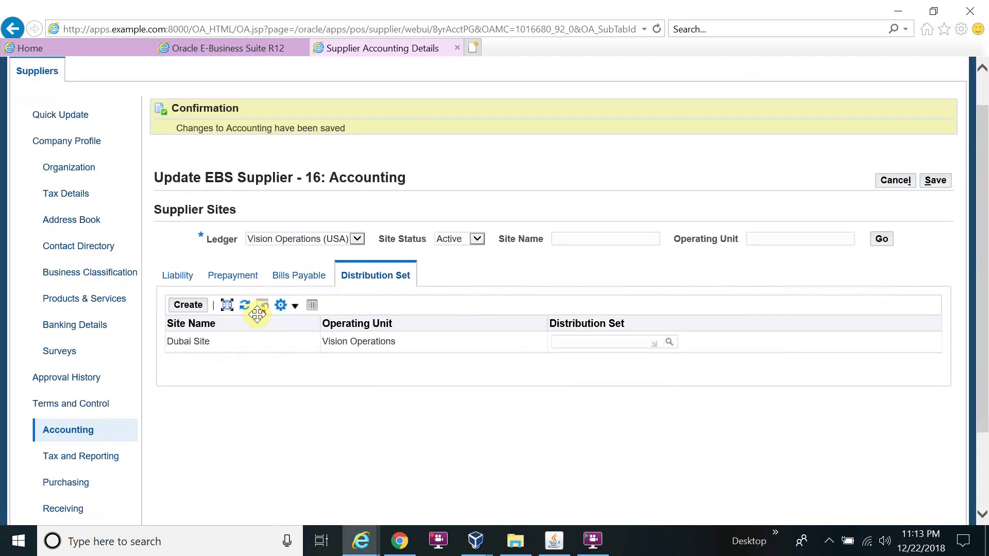
pyautogui.scroll(-1, 174, 360)
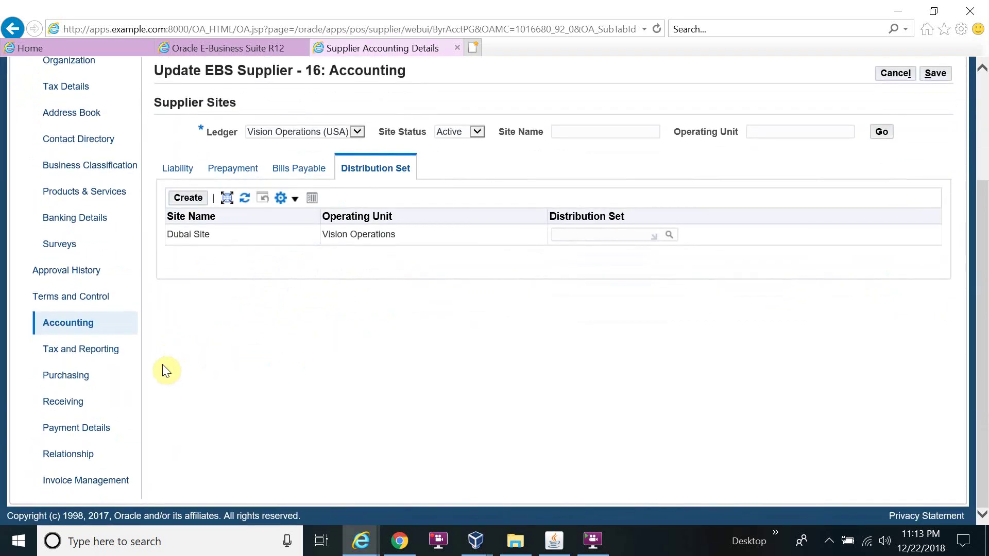
pyautogui.click(100, 350)
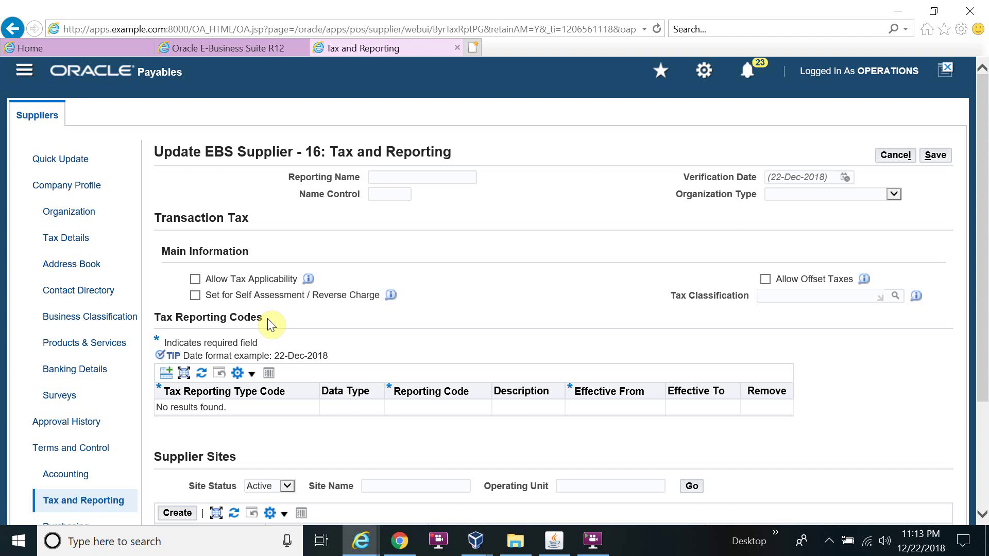
pyautogui.scroll(-3, 529, 304)
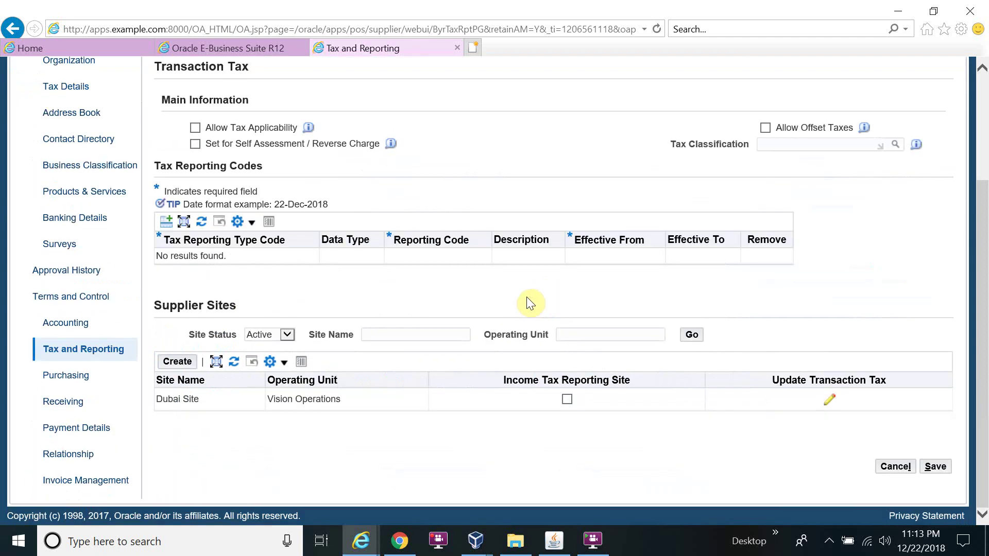
pyautogui.scroll(3, 590, 311)
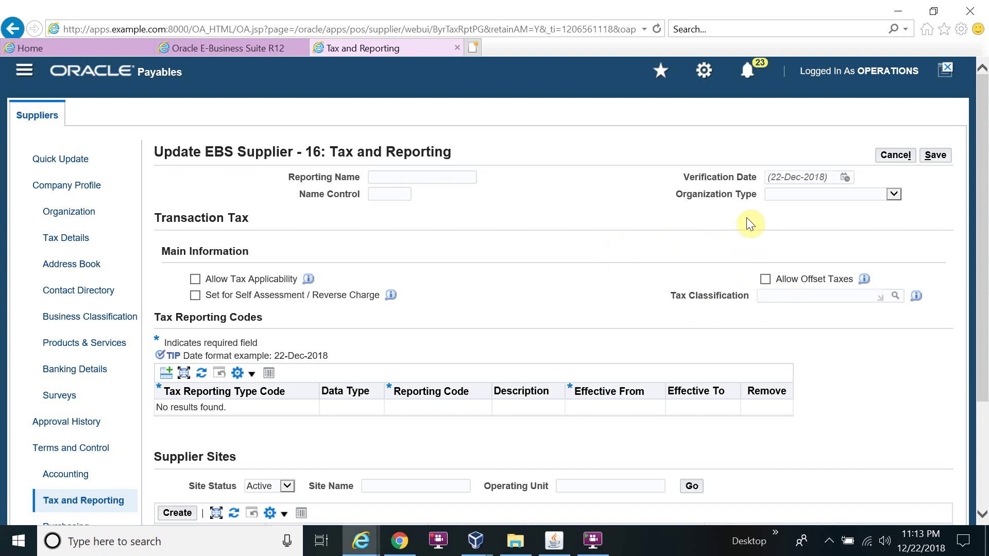
pyautogui.click(898, 196)
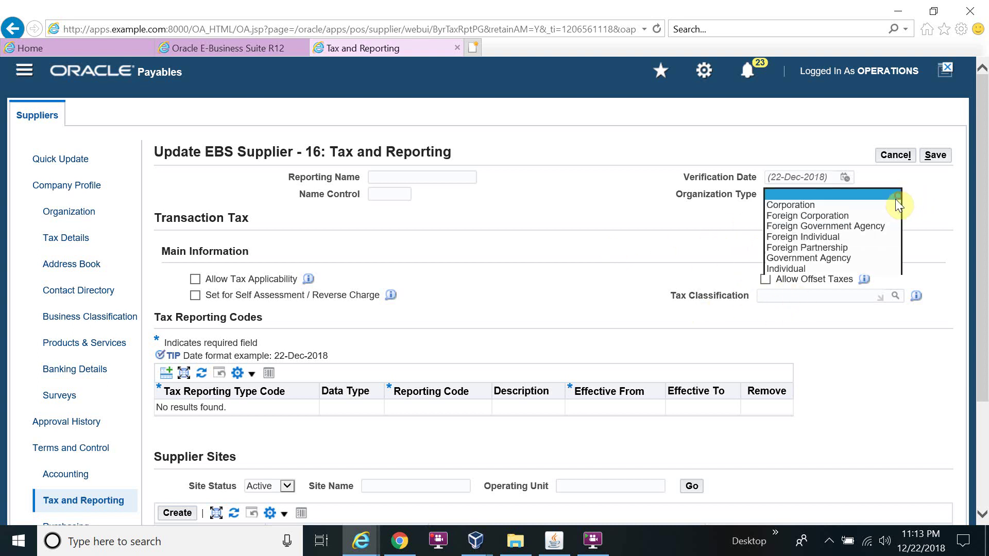
pyautogui.click(662, 240)
pyautogui.scroll(-3, 631, 264)
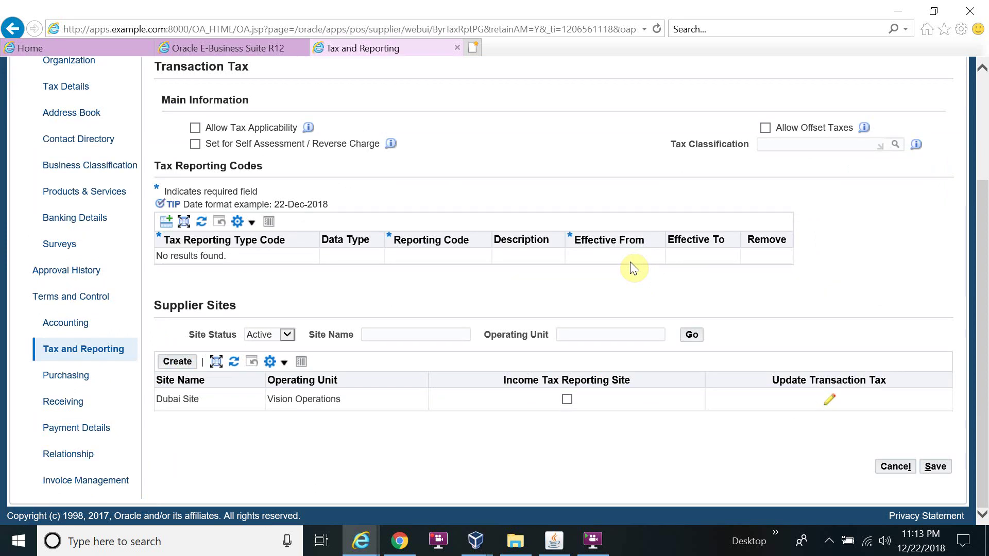
pyautogui.scroll(3, 613, 301)
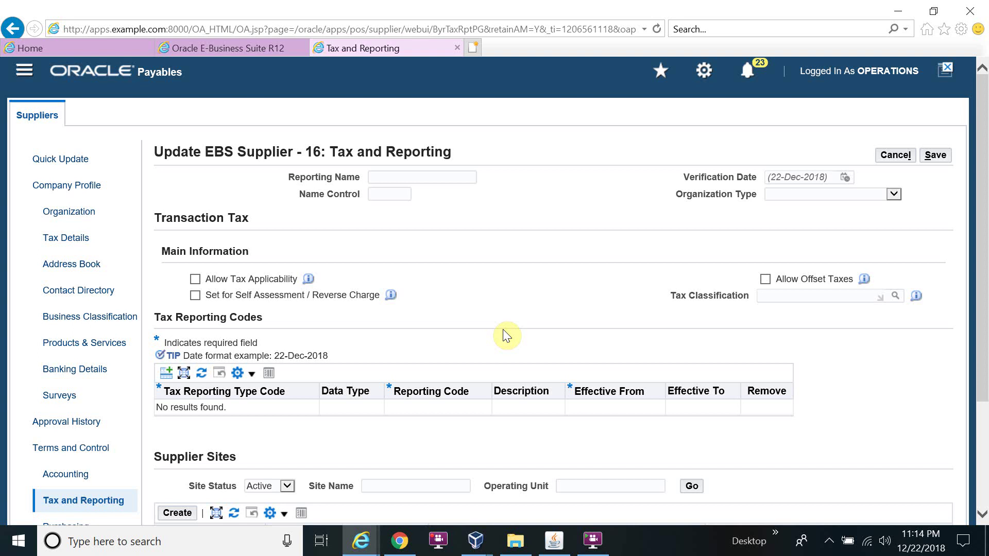
pyautogui.scroll(-3, 503, 331)
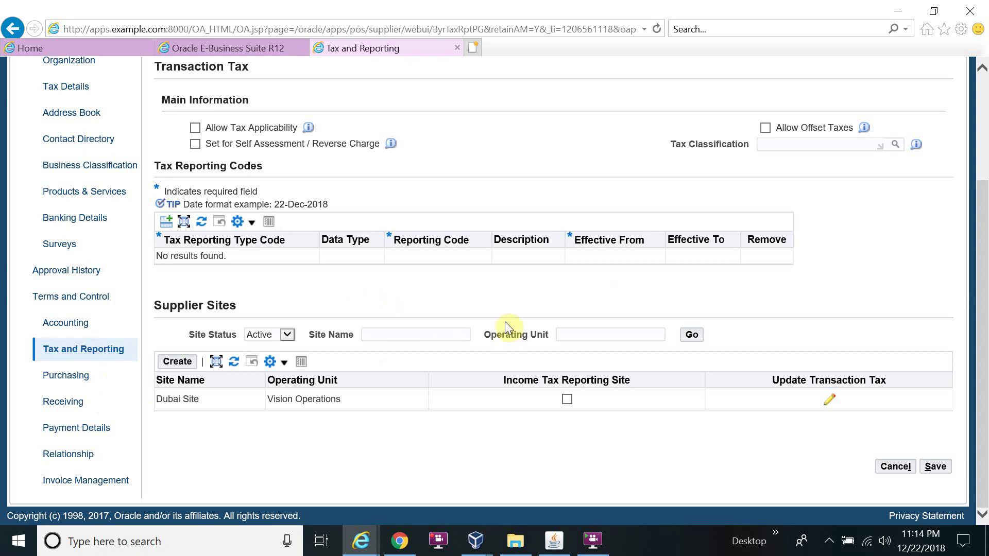
# - Review the supplier's Purchasing settings on the Self Billing tab
pyautogui.click(74, 377)
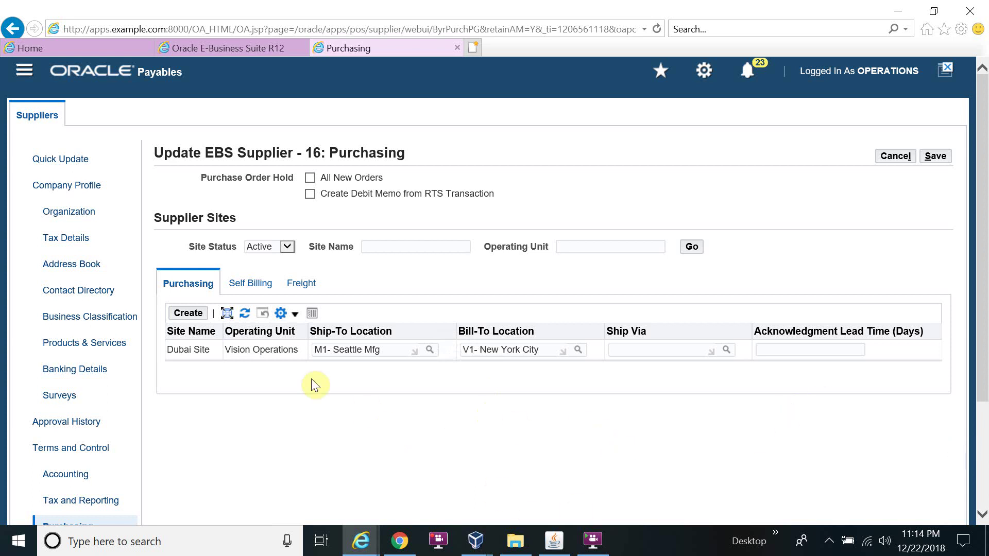
pyautogui.click(290, 288)
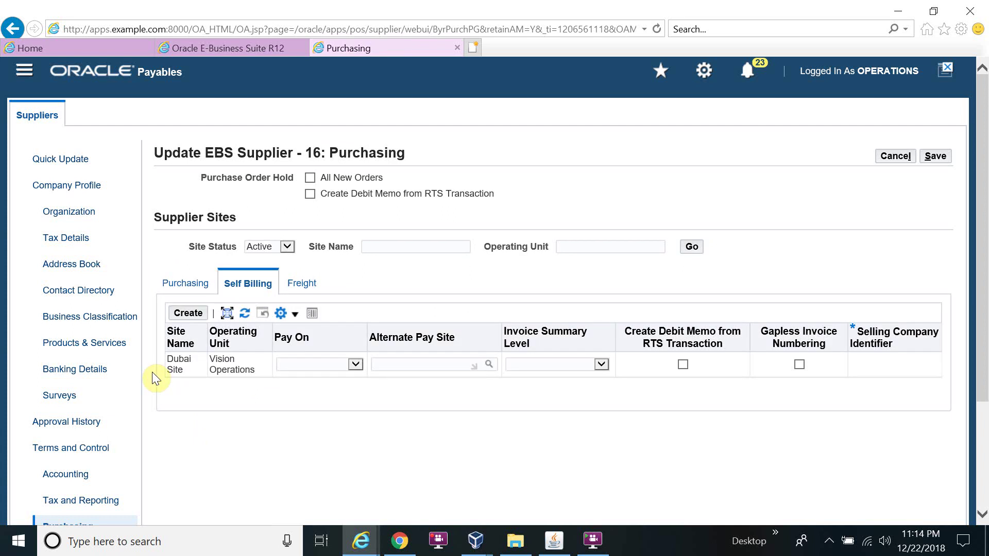
pyautogui.scroll(-1, 153, 372)
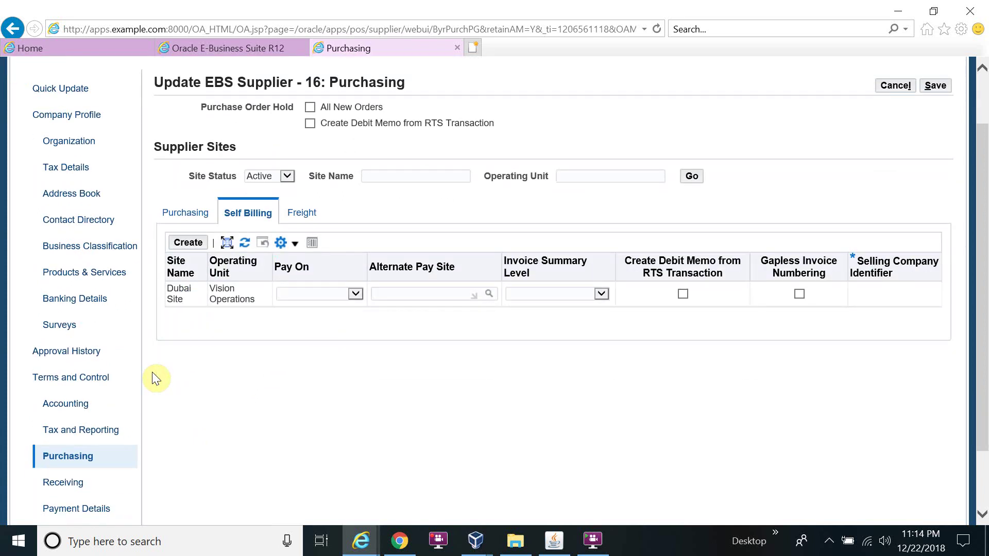
pyautogui.scroll(-1, 153, 371)
# - Review the supplier's Receiving settings, then go to Payment Details
pyautogui.click(75, 401)
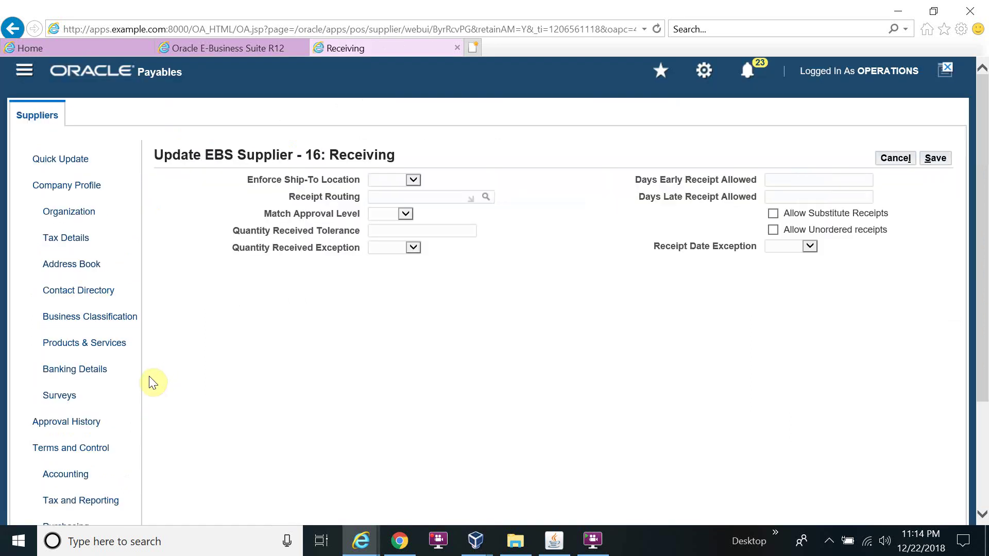
pyautogui.scroll(-1, 150, 384)
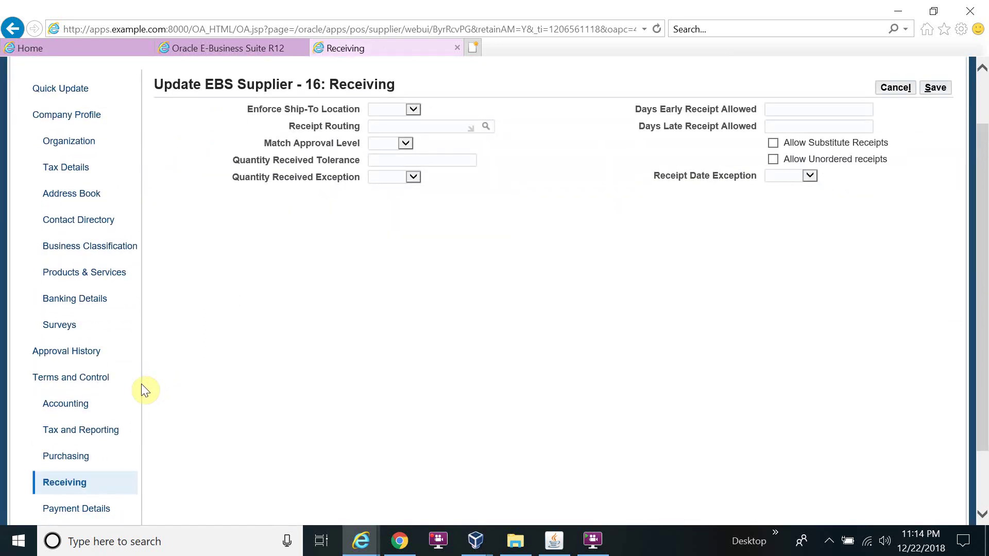
pyautogui.scroll(-1, 141, 385)
pyautogui.click(93, 425)
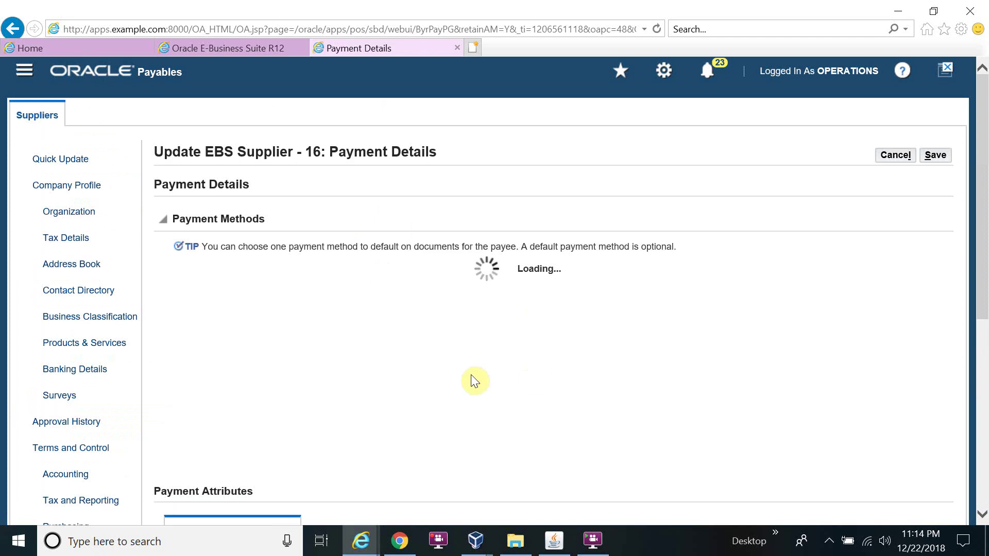
# - Make Check the supplier's default payment method
pyautogui.scroll(-2, 132, 475)
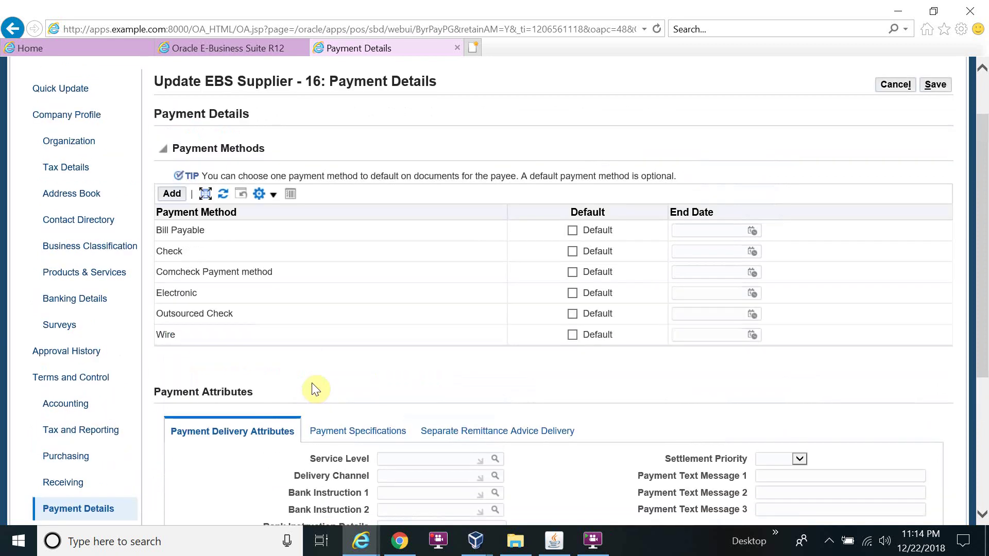
pyautogui.scroll(-3, 252, 422)
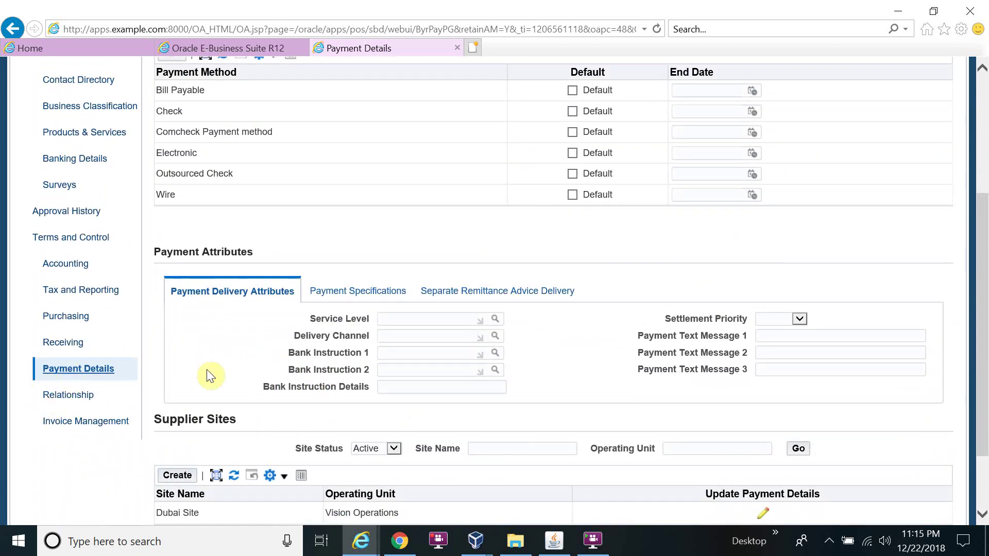
pyautogui.scroll(1, 628, 346)
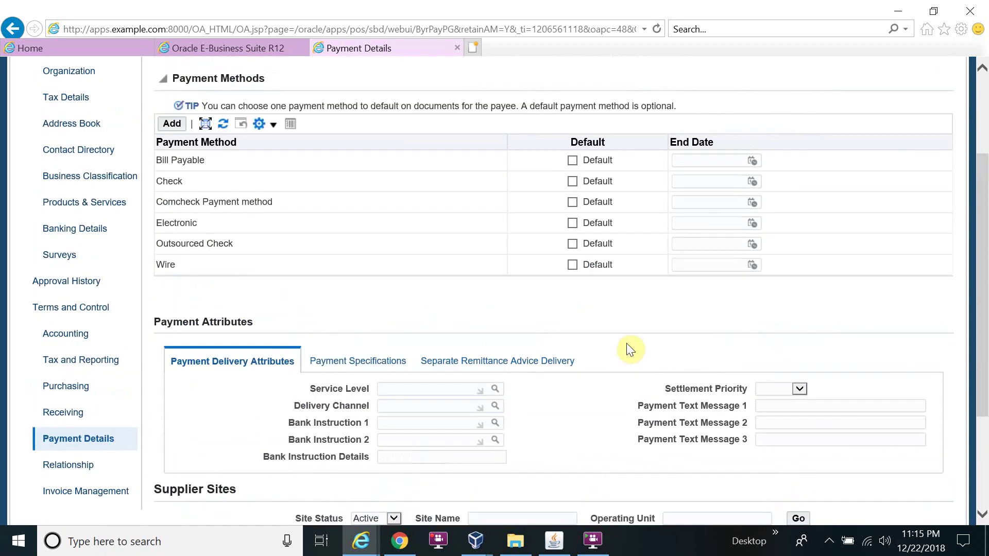
pyautogui.scroll(2, 627, 344)
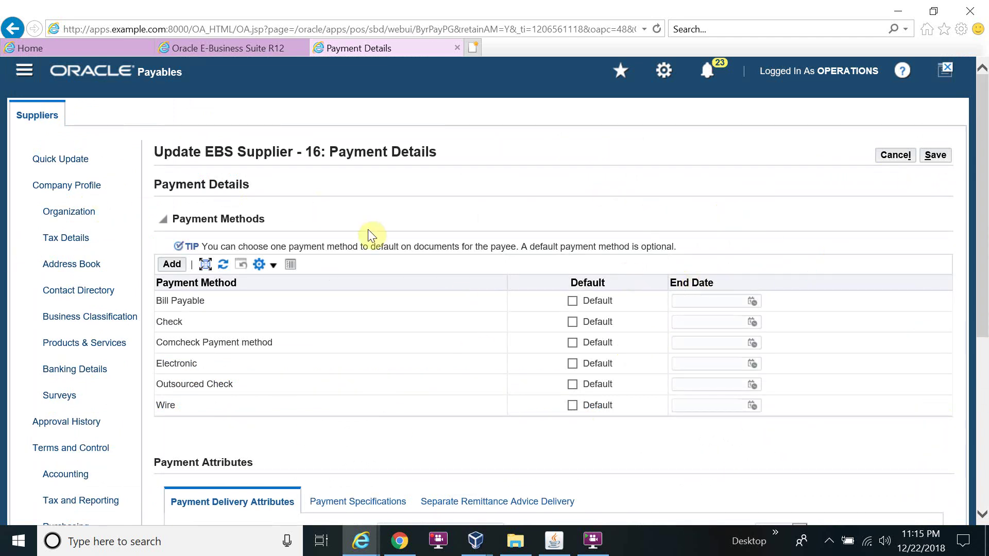
pyautogui.click(573, 322)
# - Start updating the Dubai Site's payment details from the Supplier Sites list
pyautogui.scroll(-1, 687, 328)
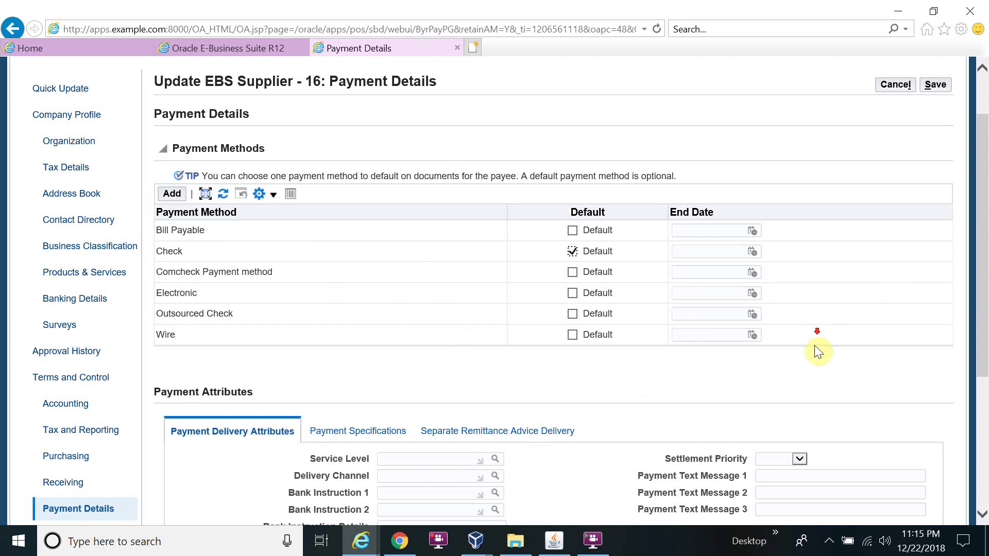
pyautogui.scroll(-3, 815, 347)
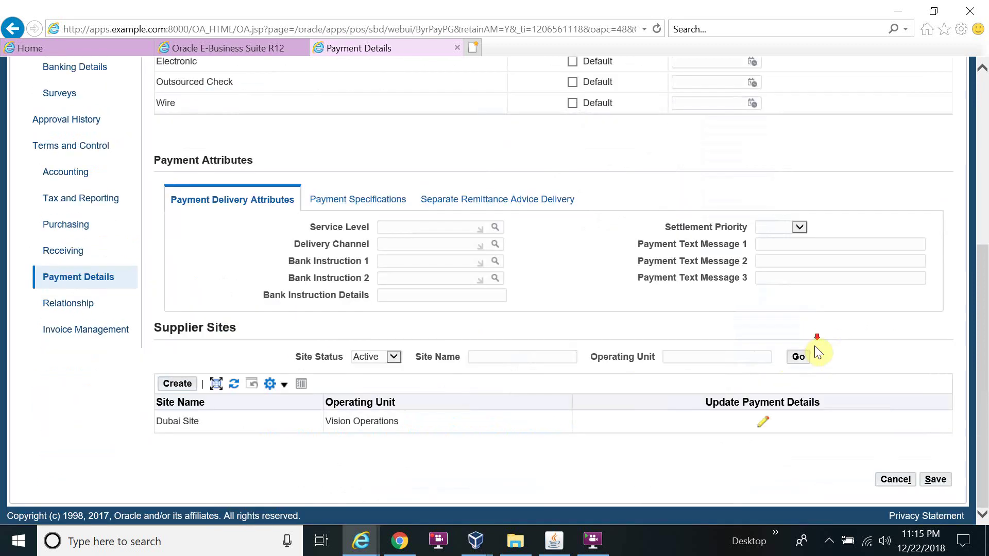
pyautogui.click(763, 428)
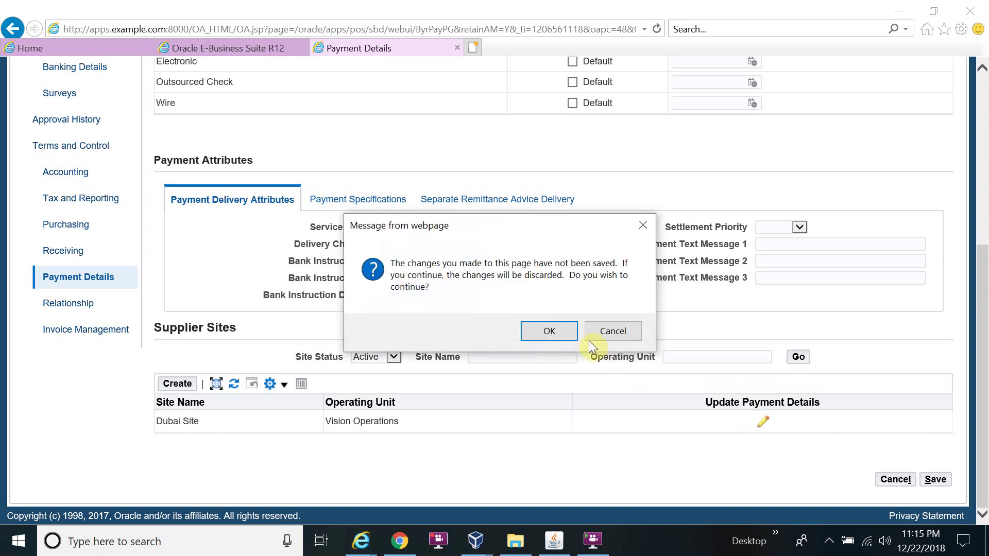
# - Discard the pending changes, make Electronic the Dubai Site's default payment method, and save
pyautogui.click(561, 327)
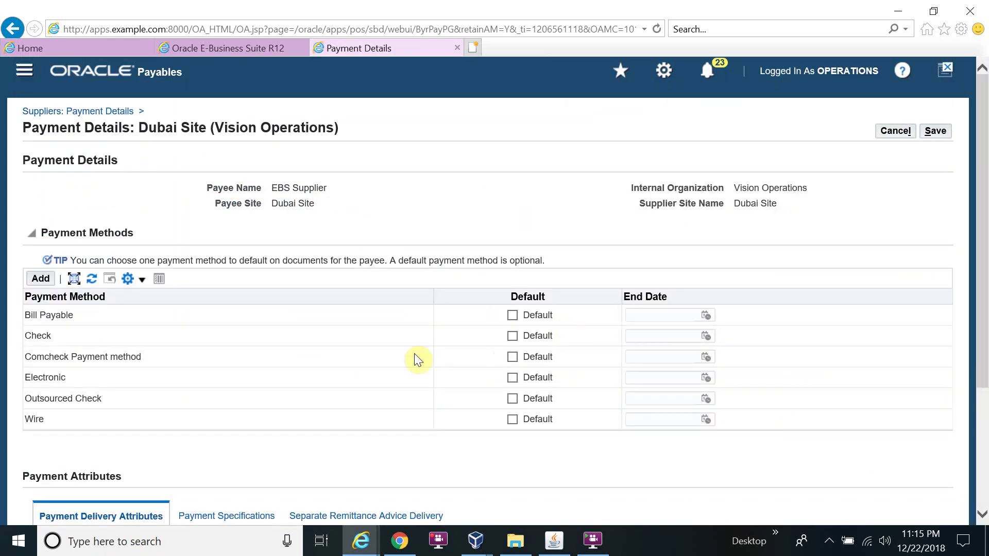
pyautogui.click(513, 379)
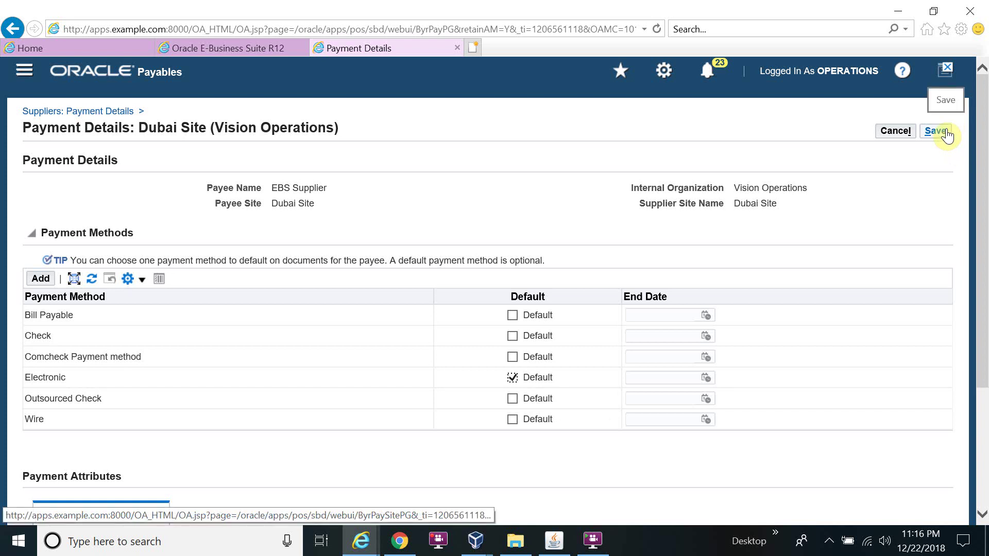
pyautogui.click(944, 135)
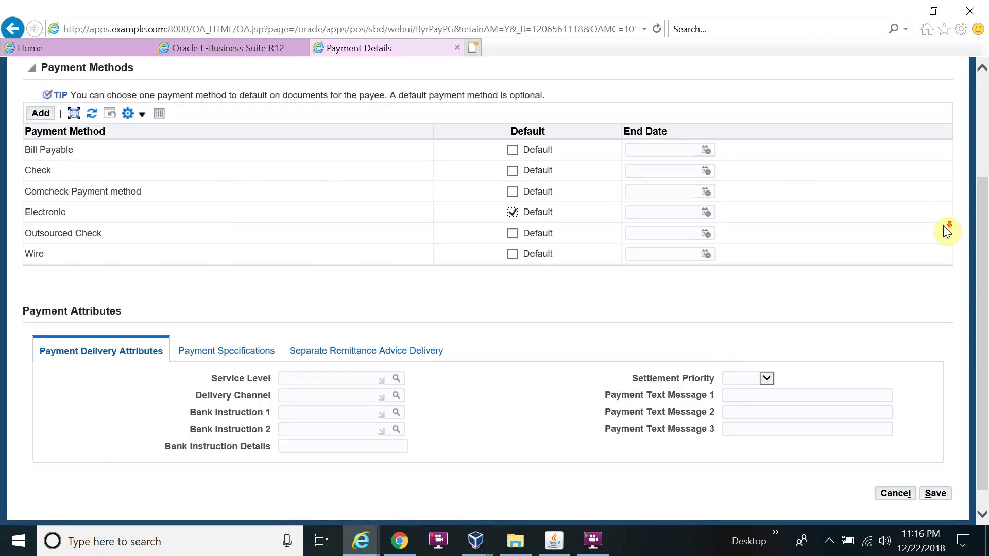
pyautogui.scroll(-3, 855, 232)
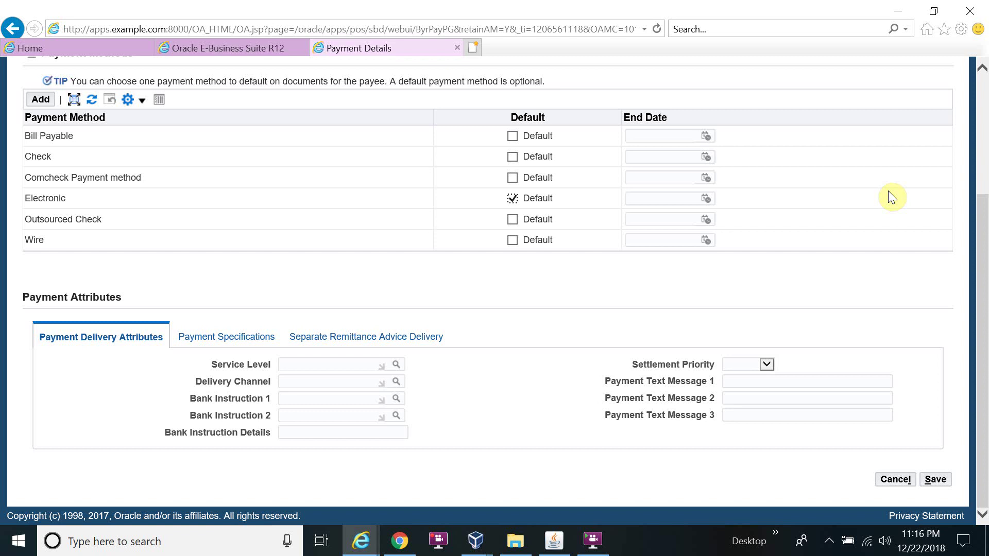
pyautogui.scroll(4, 892, 197)
pyautogui.click(933, 132)
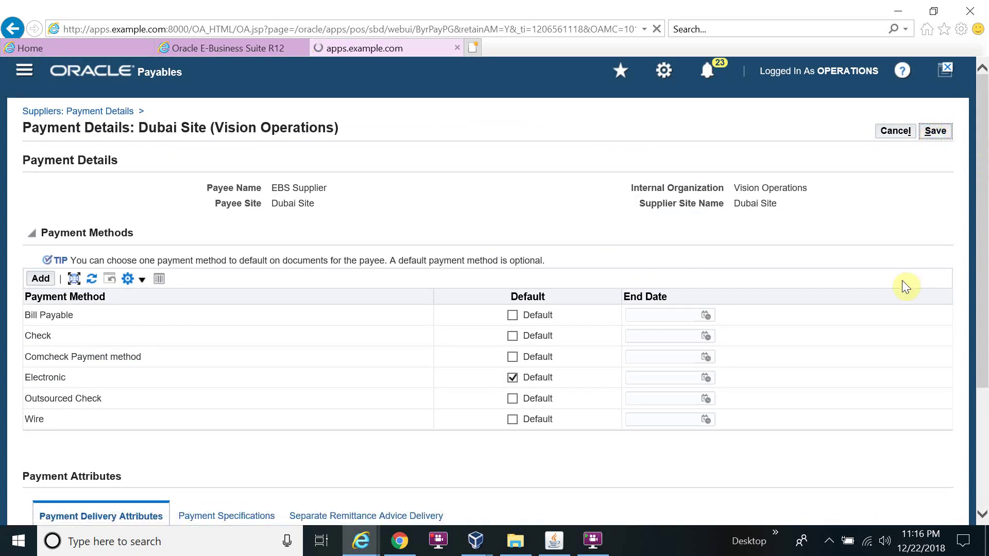
pyautogui.scroll(-5, 901, 281)
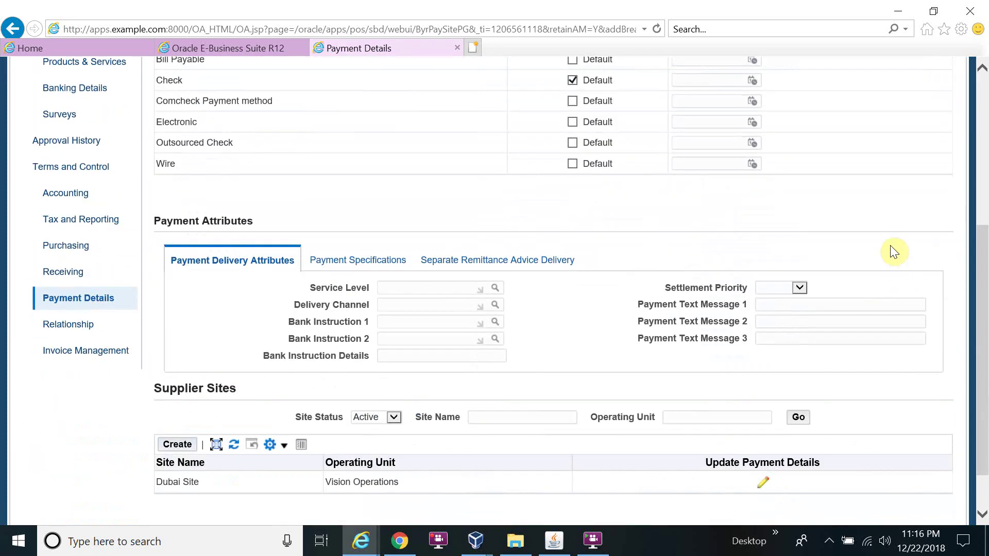
# - Check the supplier's Relationship page, which lists none, then go to Invoice Management
pyautogui.click(85, 325)
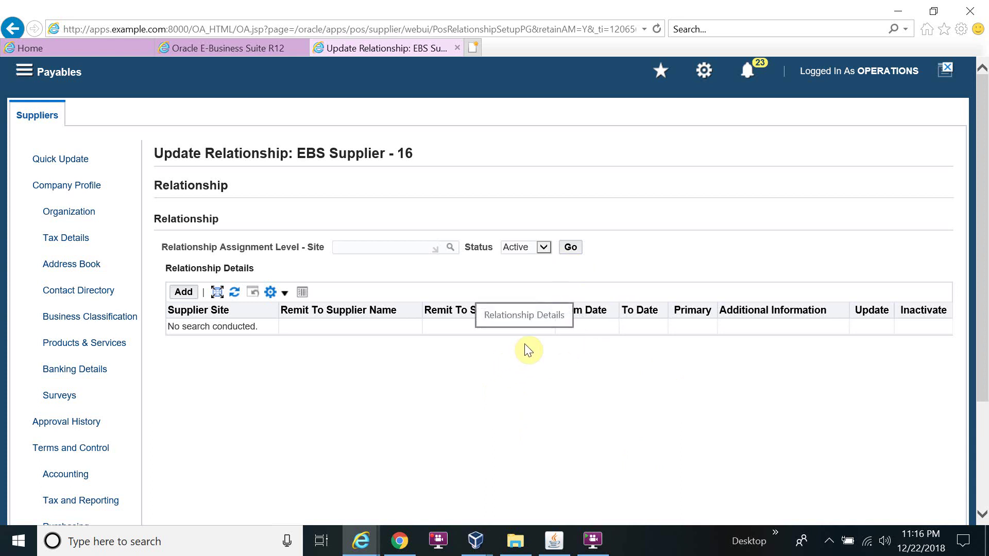
pyautogui.scroll(-1, 520, 356)
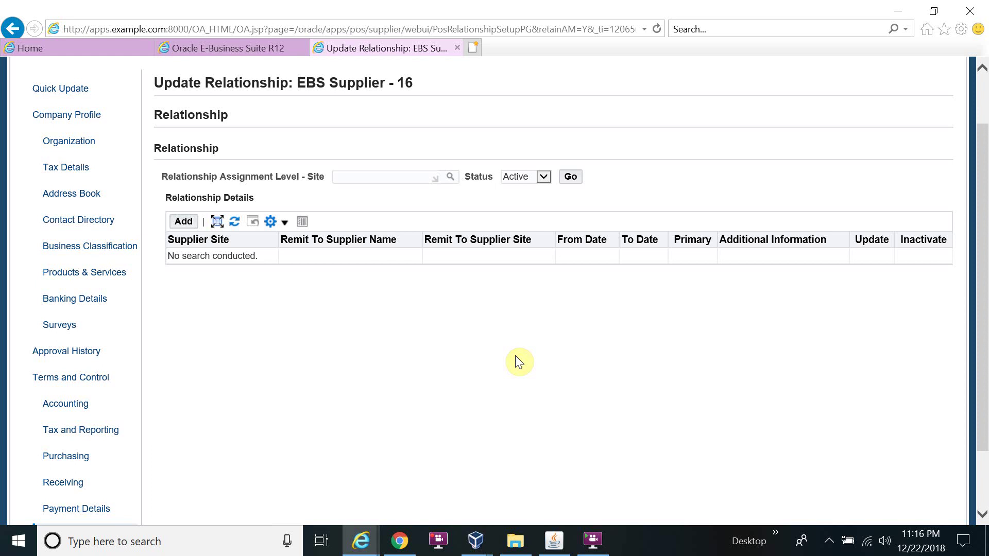
pyautogui.scroll(-2, 519, 362)
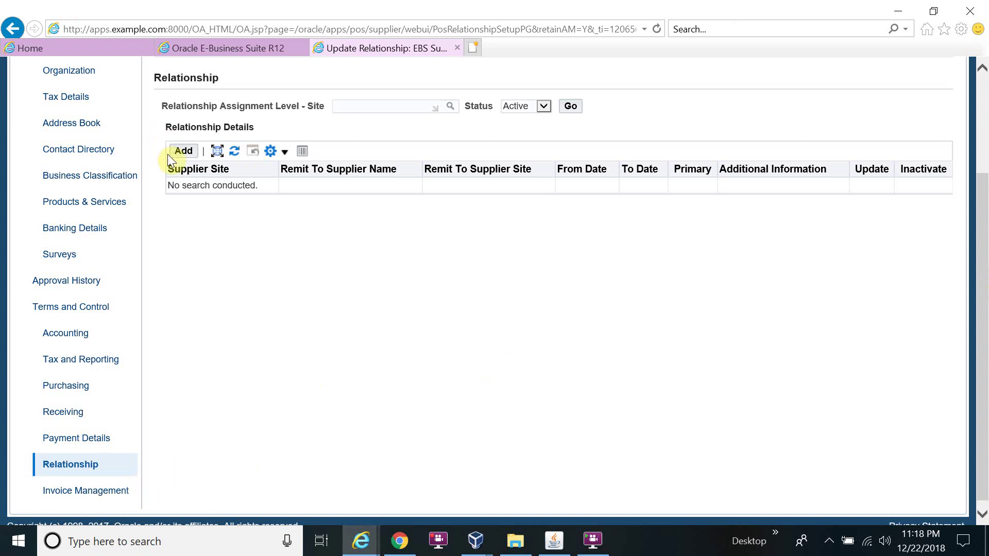
pyautogui.click(96, 491)
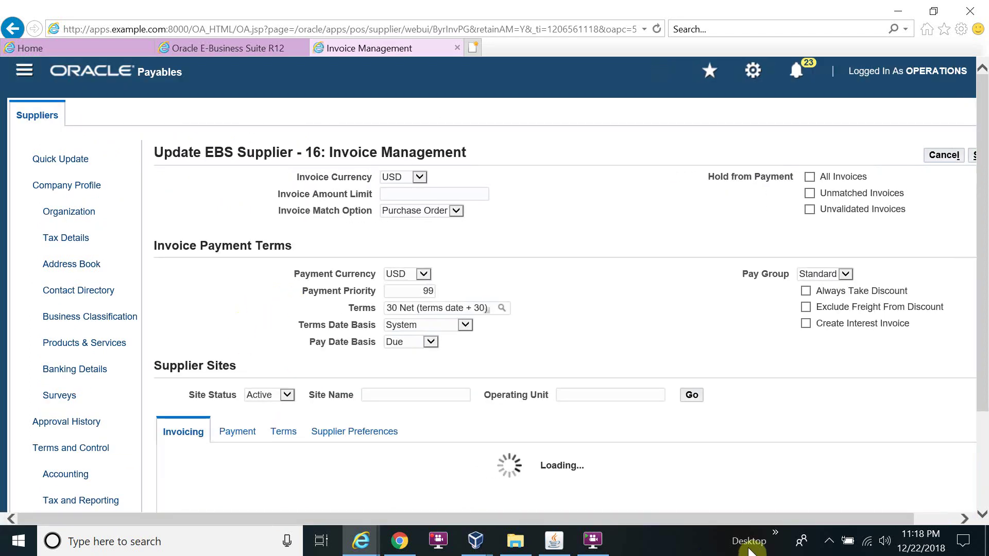
pyautogui.scroll(-5, 669, 474)
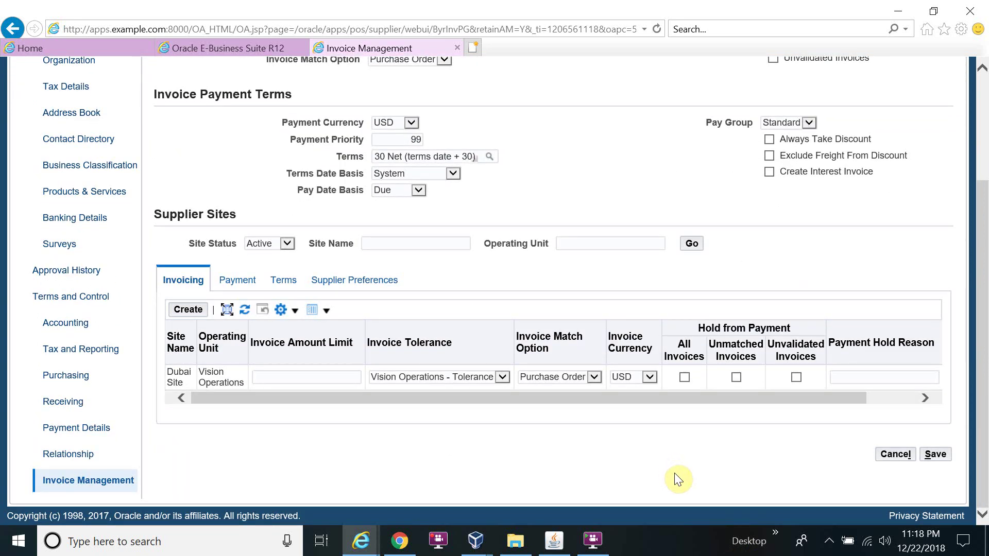
pyautogui.scroll(5, 676, 474)
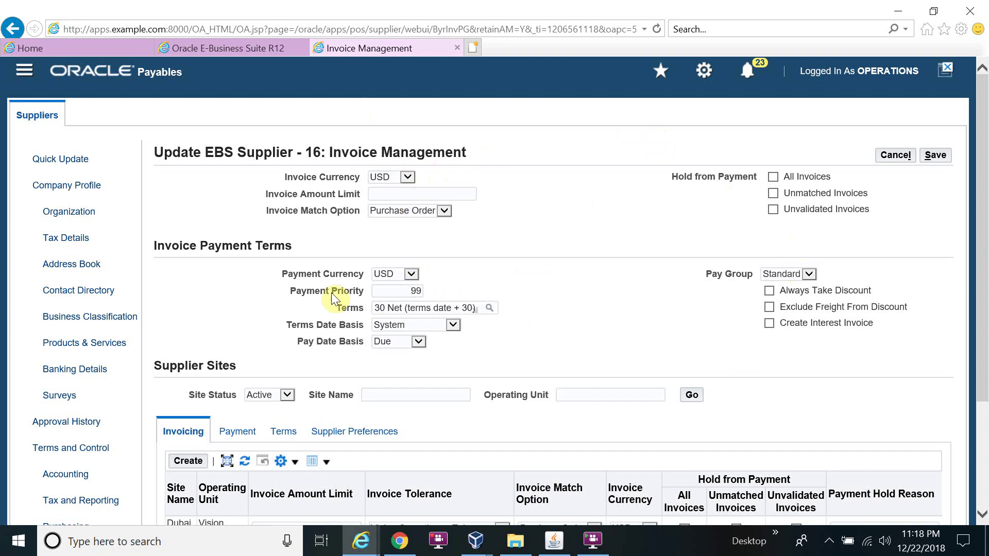
pyautogui.scroll(-3, 331, 292)
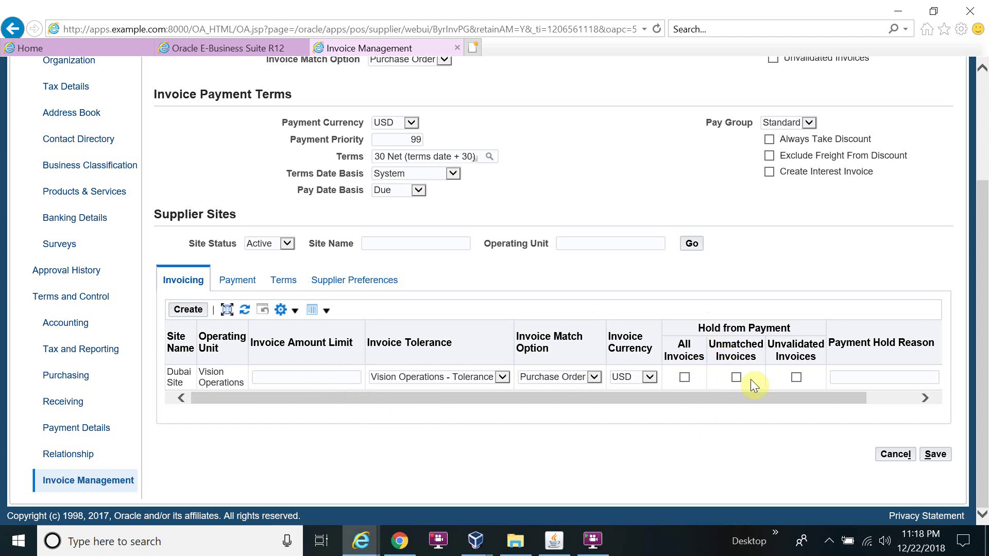
pyautogui.click(595, 376)
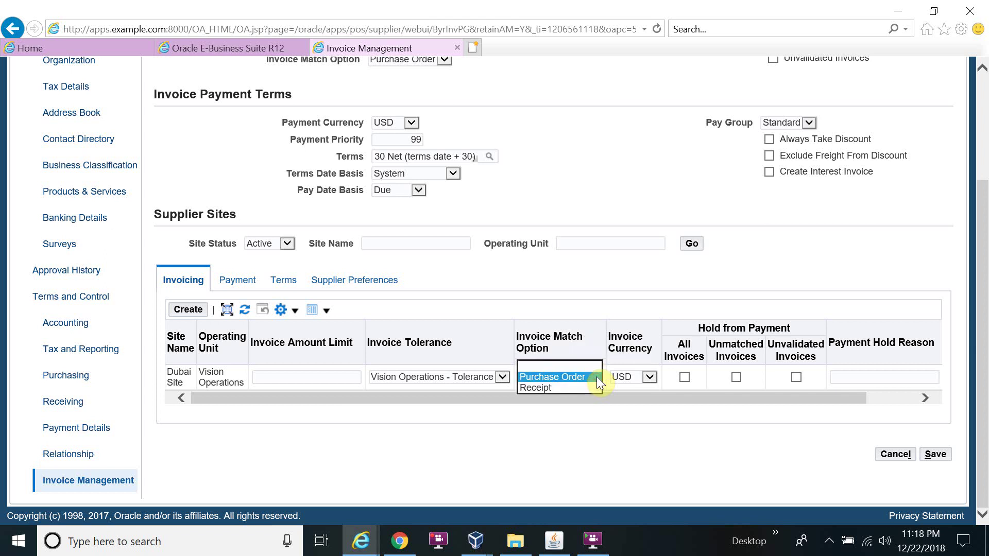
pyautogui.click(527, 410)
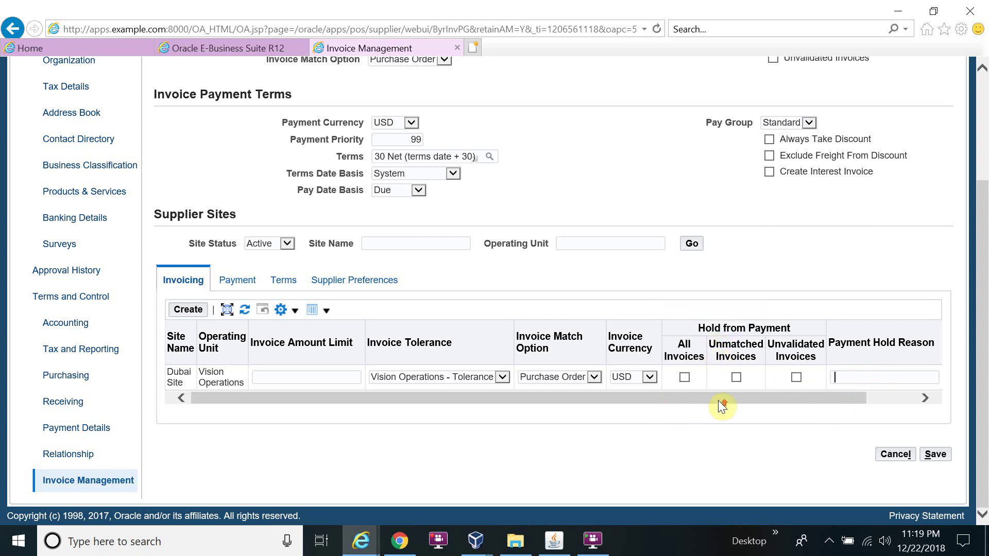
pyautogui.scroll(2, 718, 400)
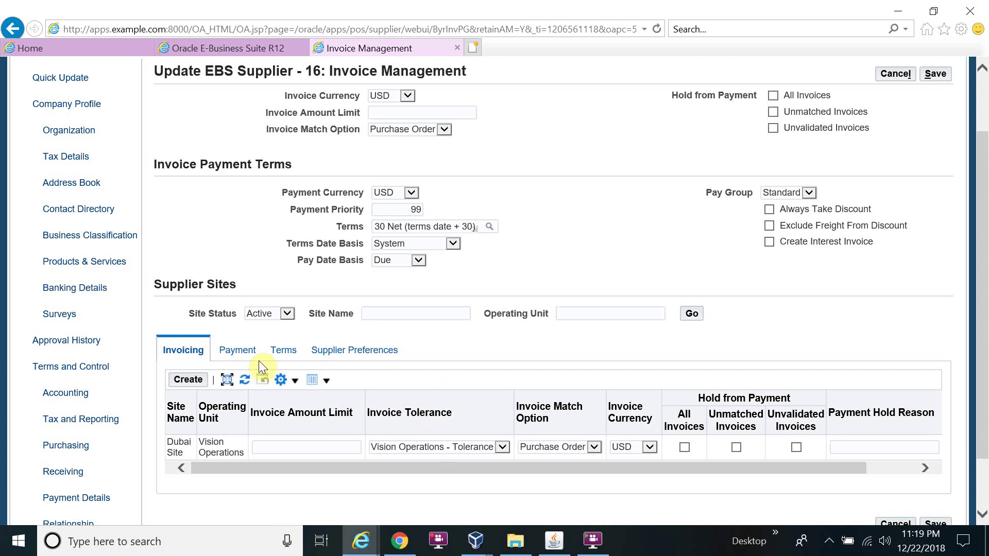
# - Show the supplier sites' payment settings and keep Standard as the Dubai Site pay group
pyautogui.click(244, 353)
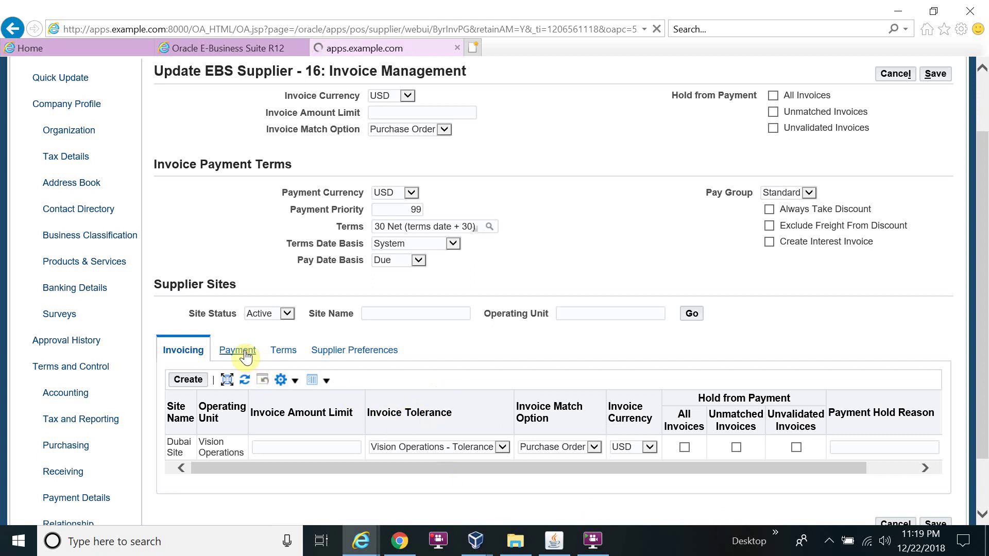
pyautogui.scroll(-3, 289, 360)
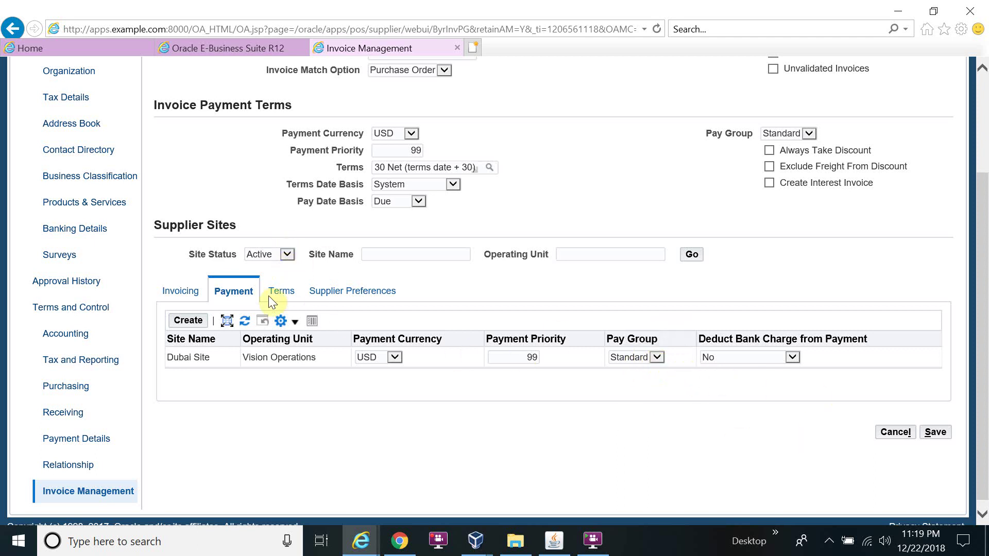
pyautogui.click(657, 357)
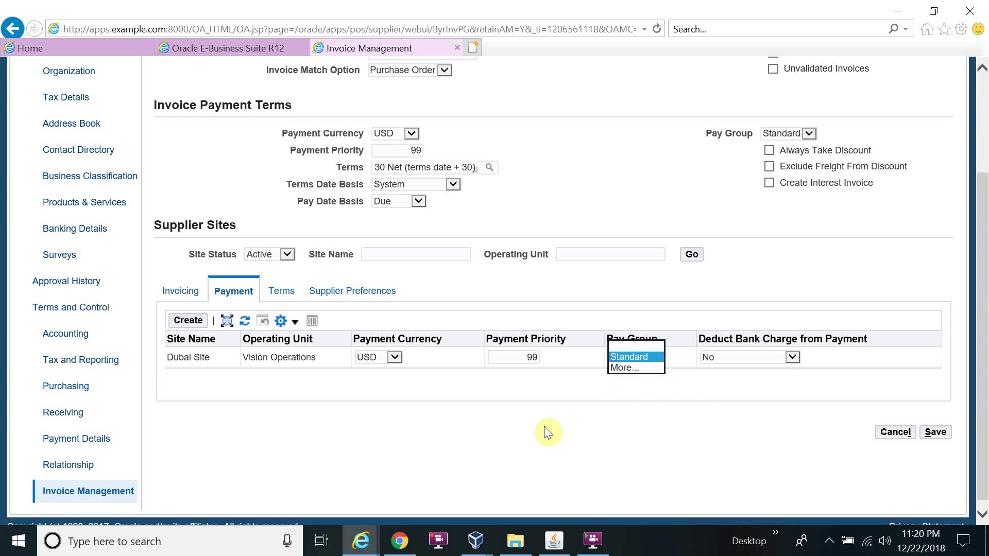
pyautogui.click(616, 384)
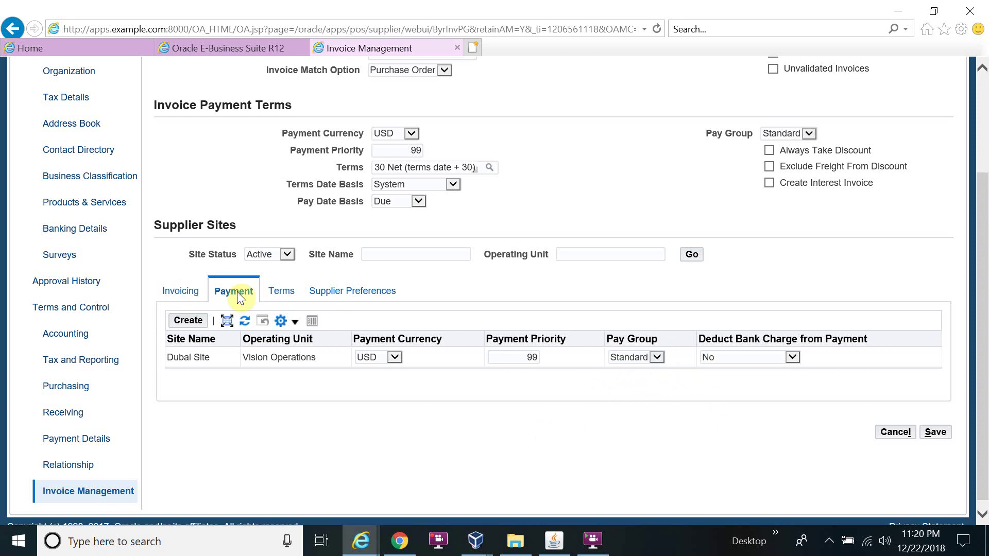
# - Set Dubai Site terms to 45 Net with Due pay date basis, then view its Supplier Preferences
pyautogui.click(281, 293)
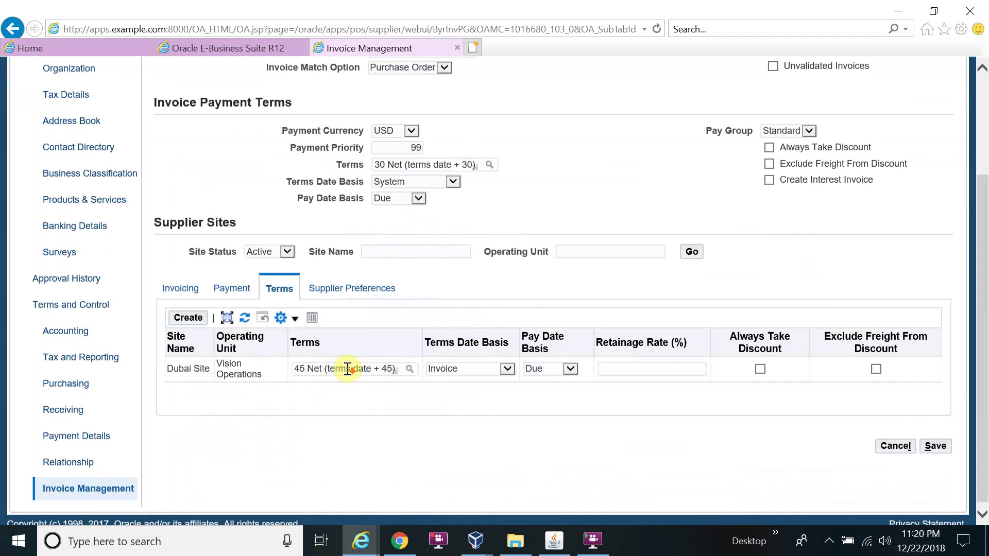
pyautogui.scroll(-1, 347, 369)
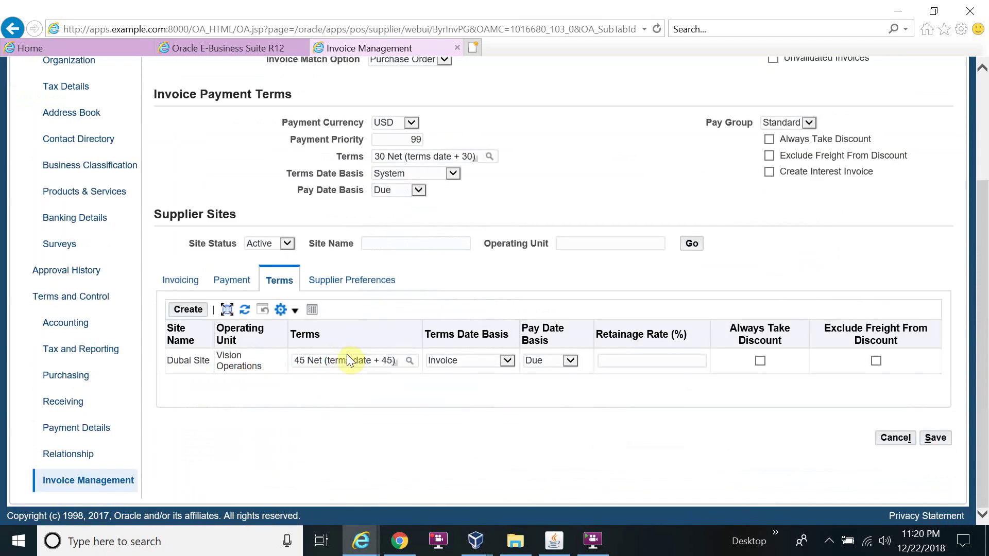
pyautogui.click(377, 360)
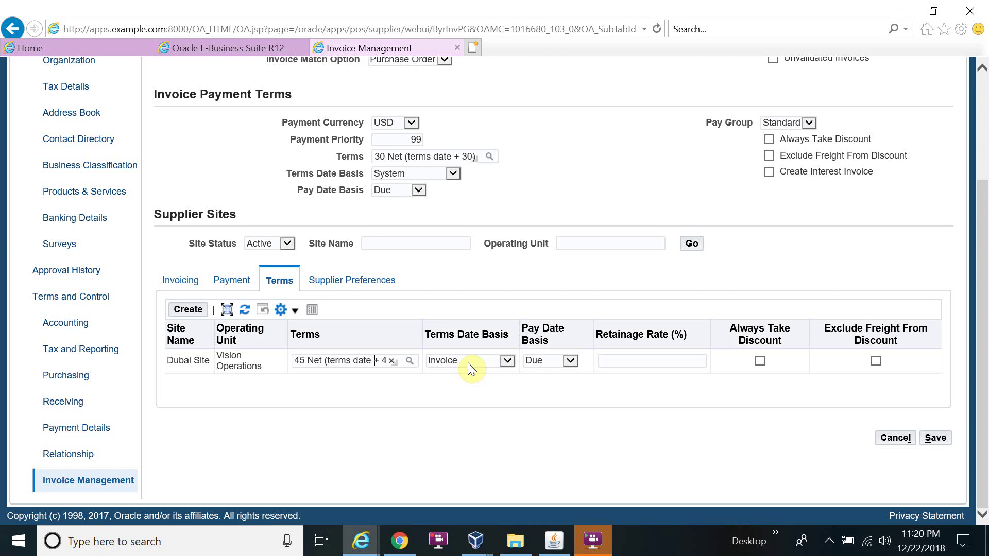
pyautogui.click(574, 360)
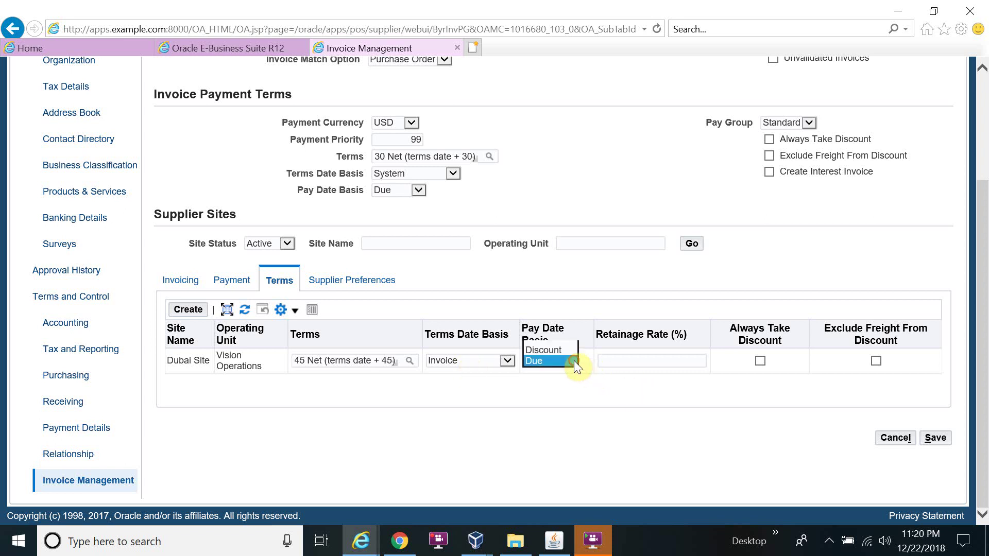
pyautogui.click(574, 360)
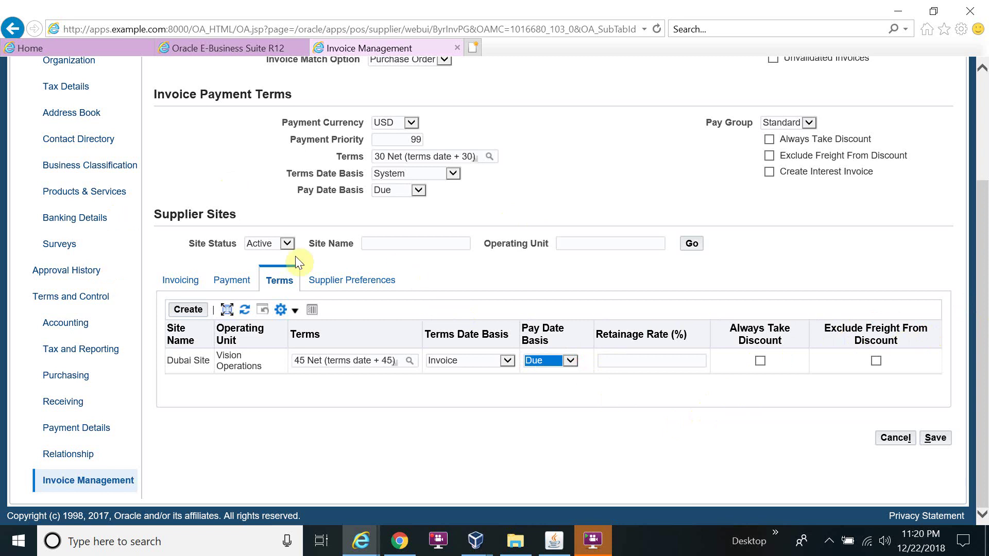
pyautogui.click(338, 280)
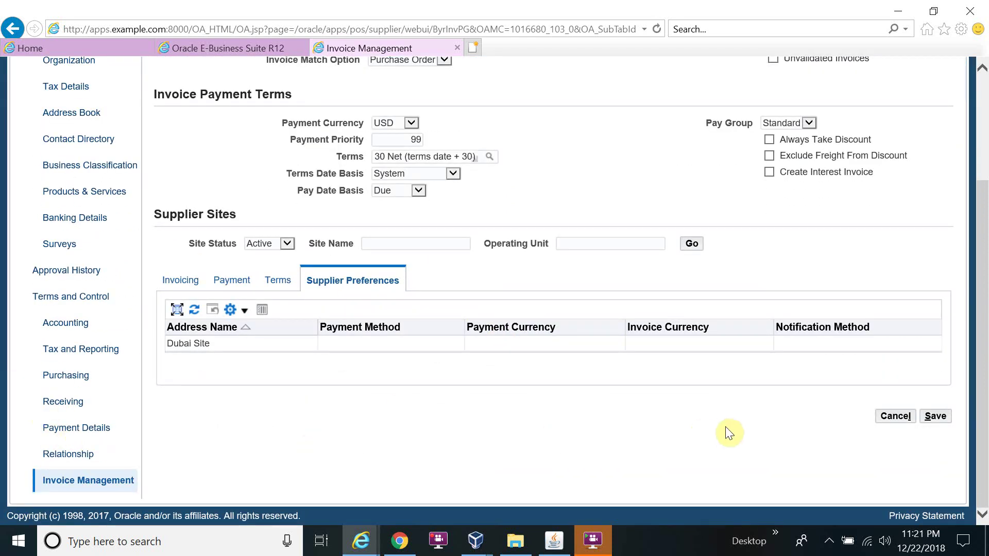
# - Save the invoice management changes and open the supplier's Organization profile, supplier number 16
pyautogui.click(943, 415)
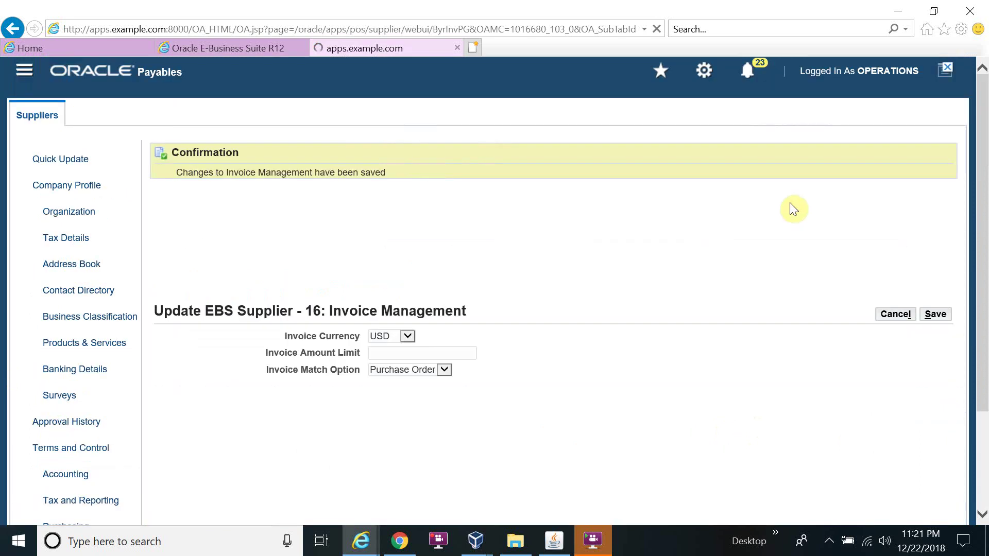
pyautogui.click(71, 190)
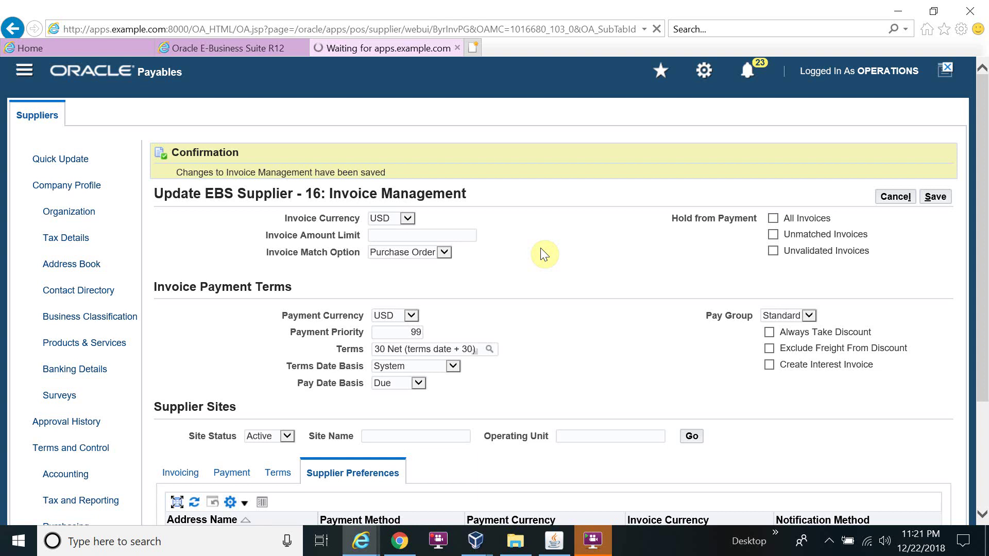
pyautogui.scroll(-3, 579, 221)
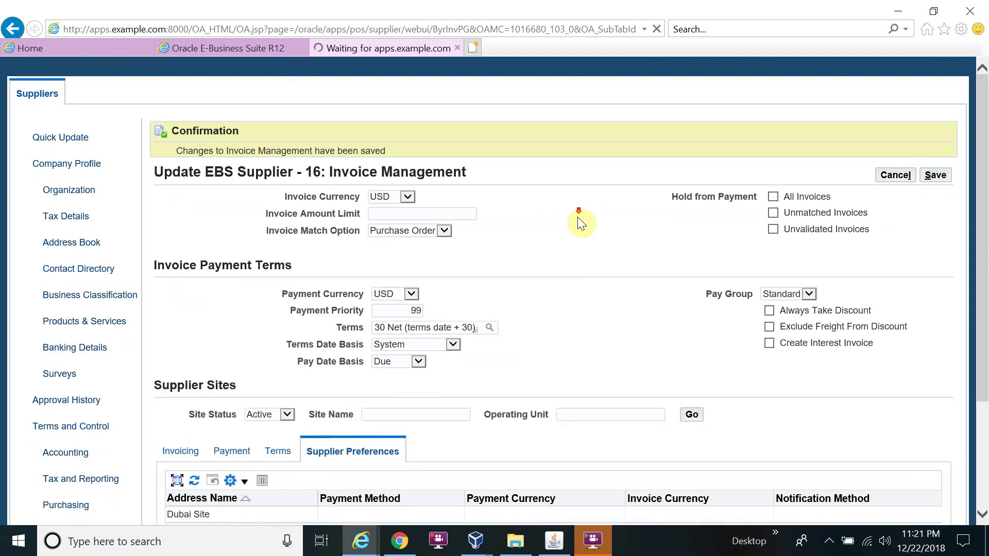
pyautogui.scroll(1, 581, 223)
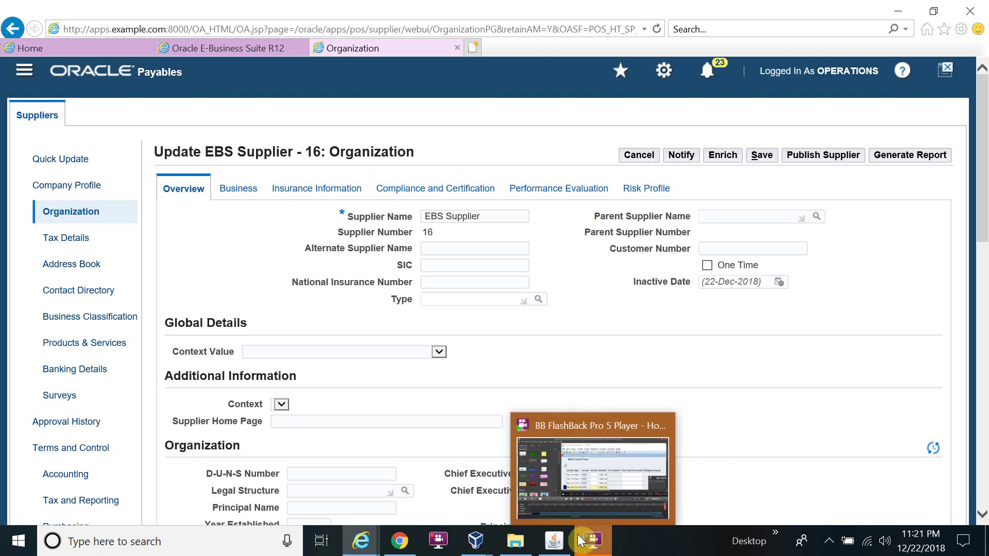
pyautogui.click(445, 542)
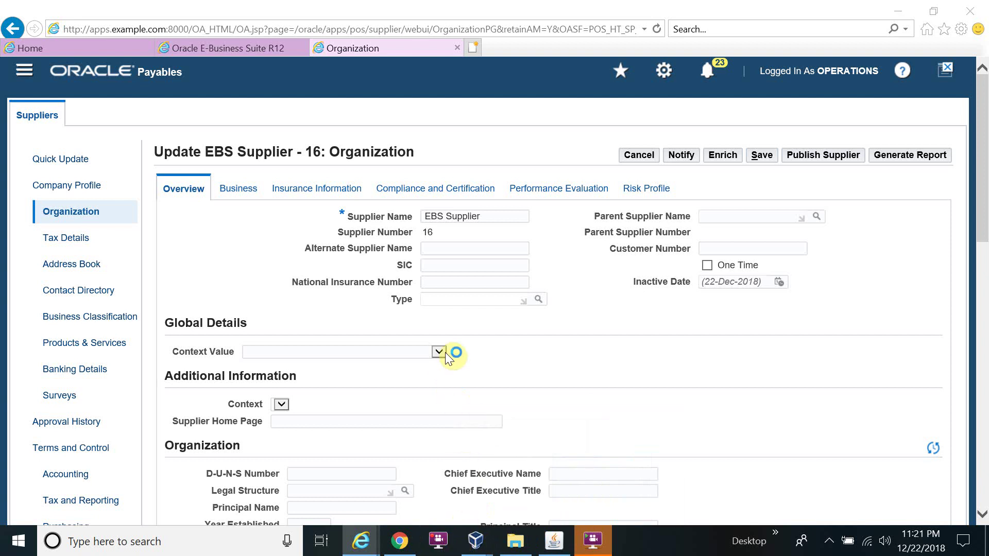